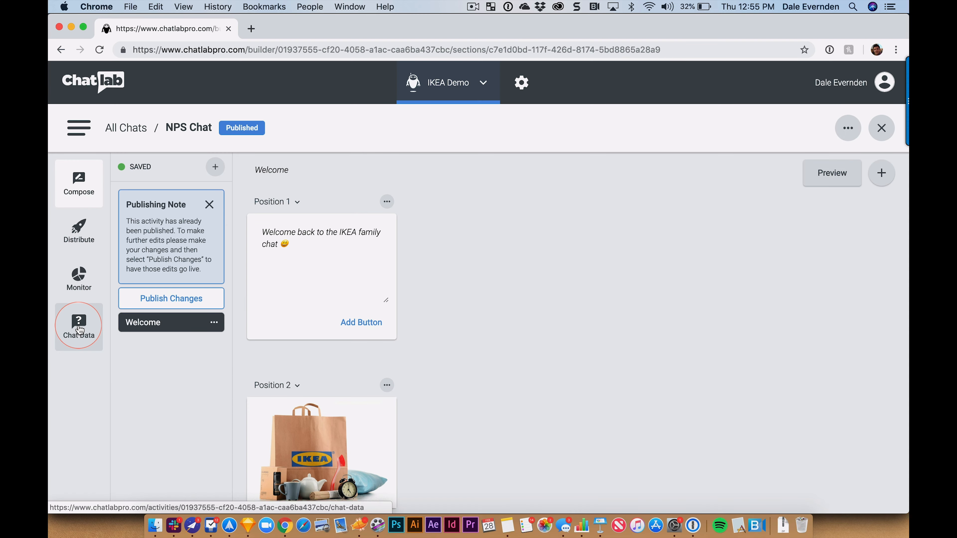
Step: Open Chat Data and show all 16 video responses to the 'video why' question
click(79, 329)
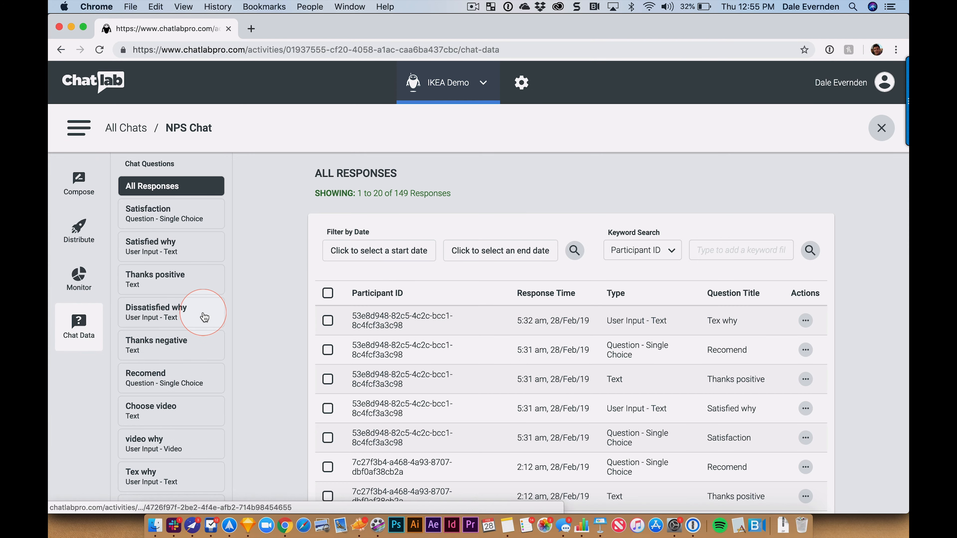
scroll(187, 374, down, 3)
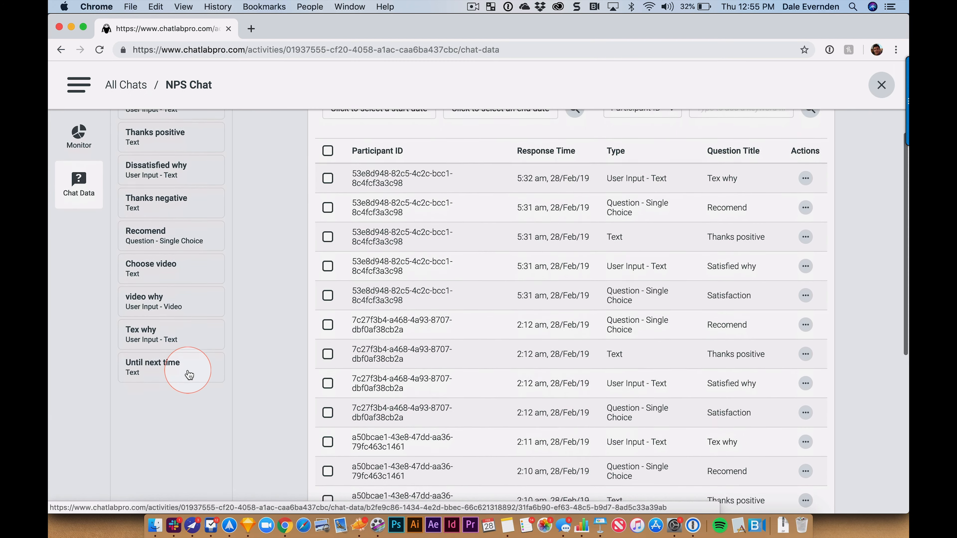
scroll(195, 368, up, 3)
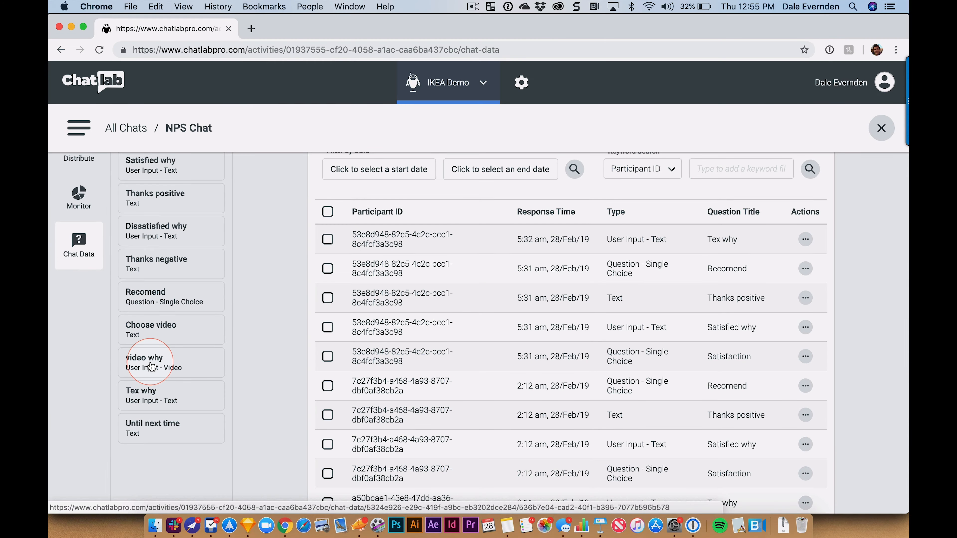
click(184, 333)
scroll(246, 392, down, 5)
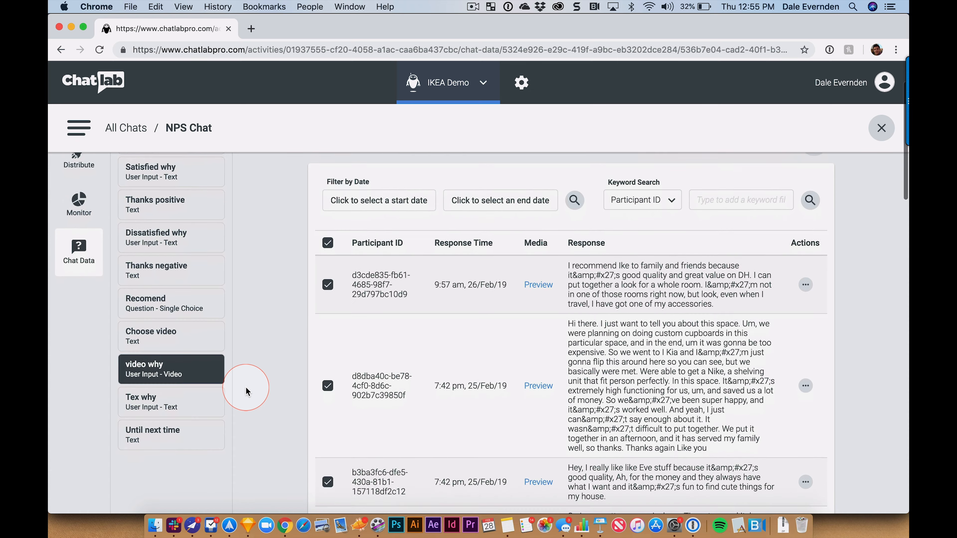
scroll(246, 391, down, 3)
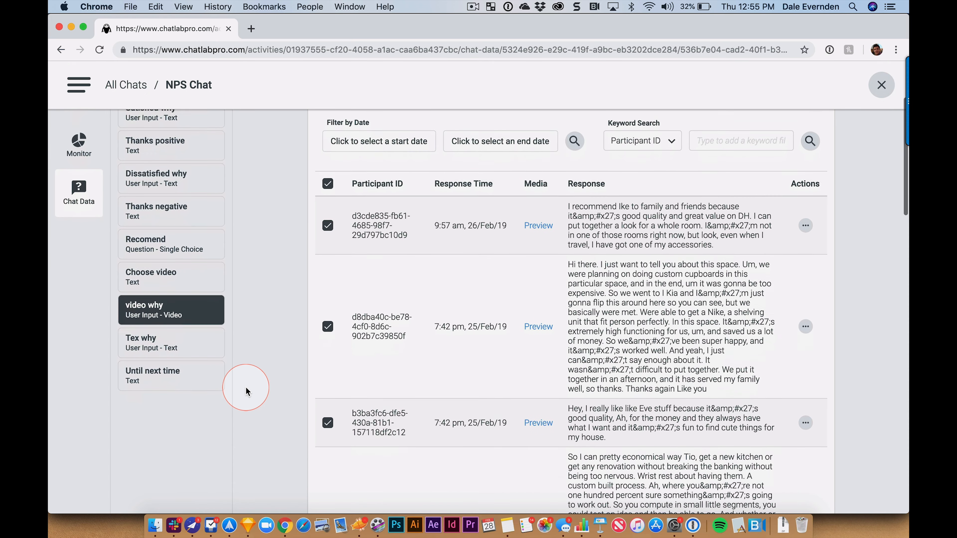
scroll(246, 391, up, 2)
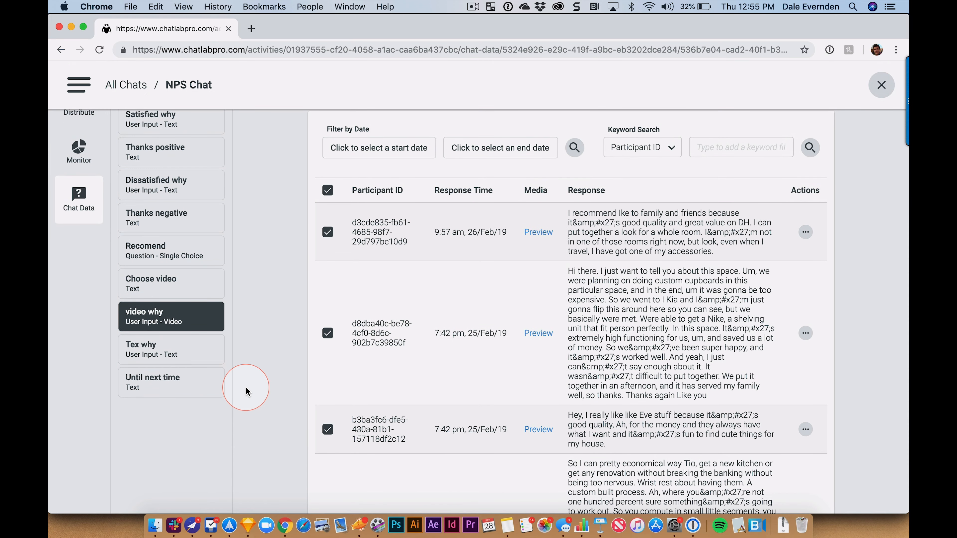
scroll(245, 392, up, 2)
scroll(246, 392, up, 3)
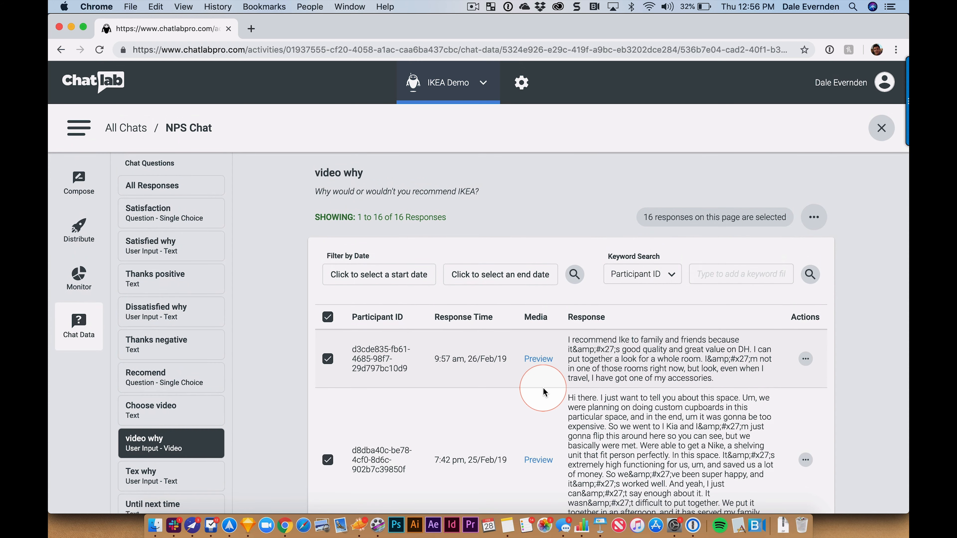
scroll(546, 391, down, 1)
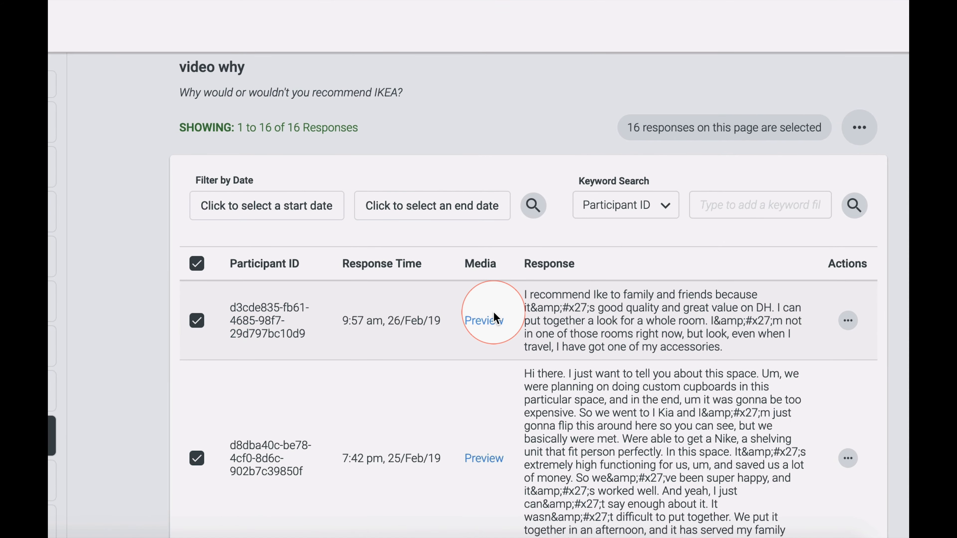
click(485, 321)
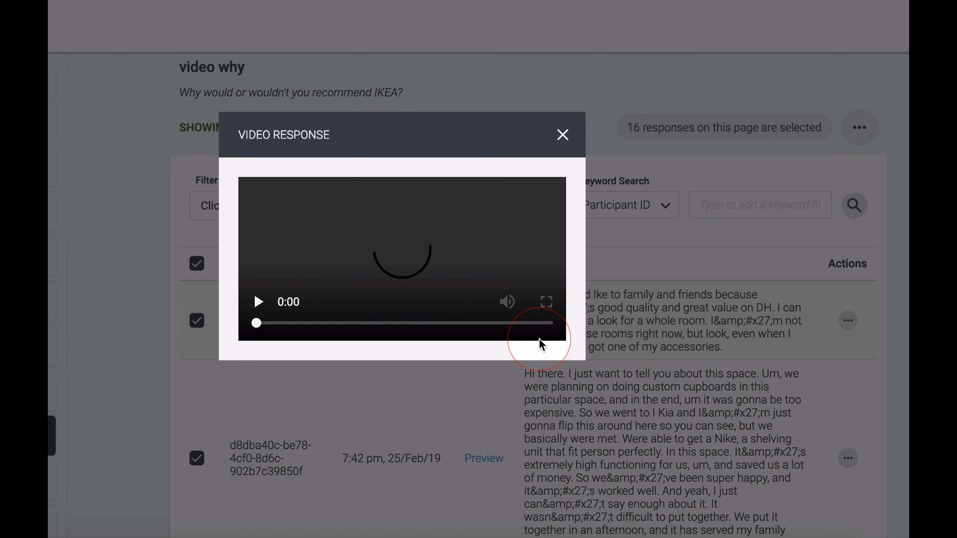
click(567, 98)
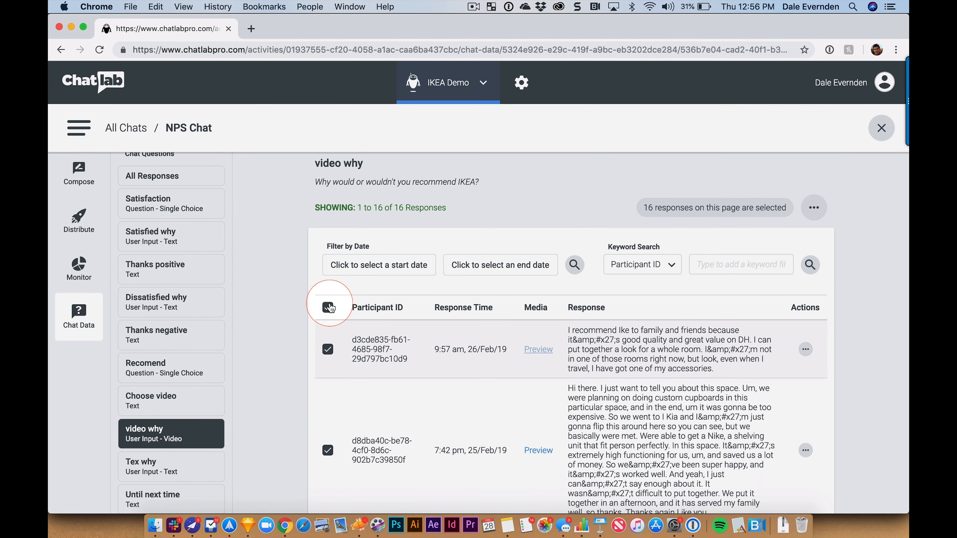
click(310, 301)
click(310, 301)
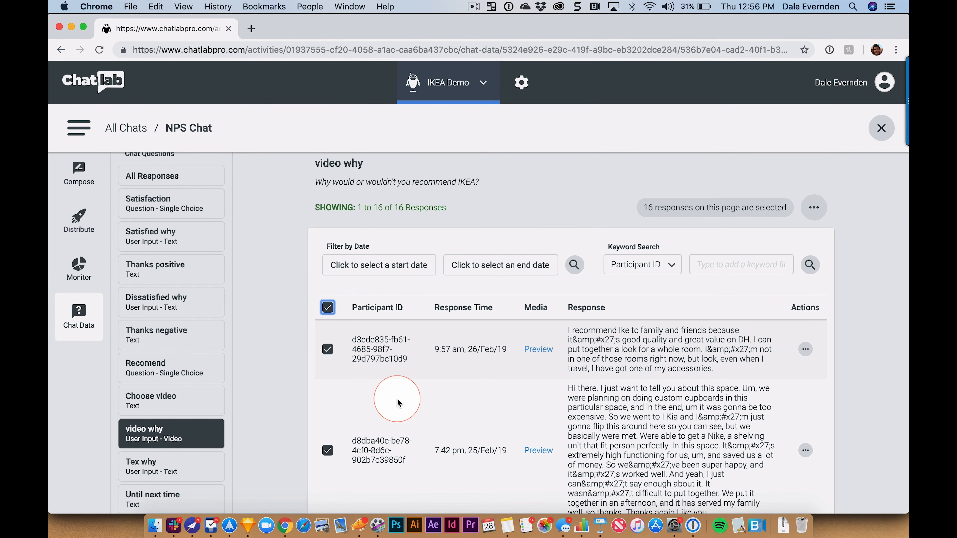
scroll(485, 377, down, 10)
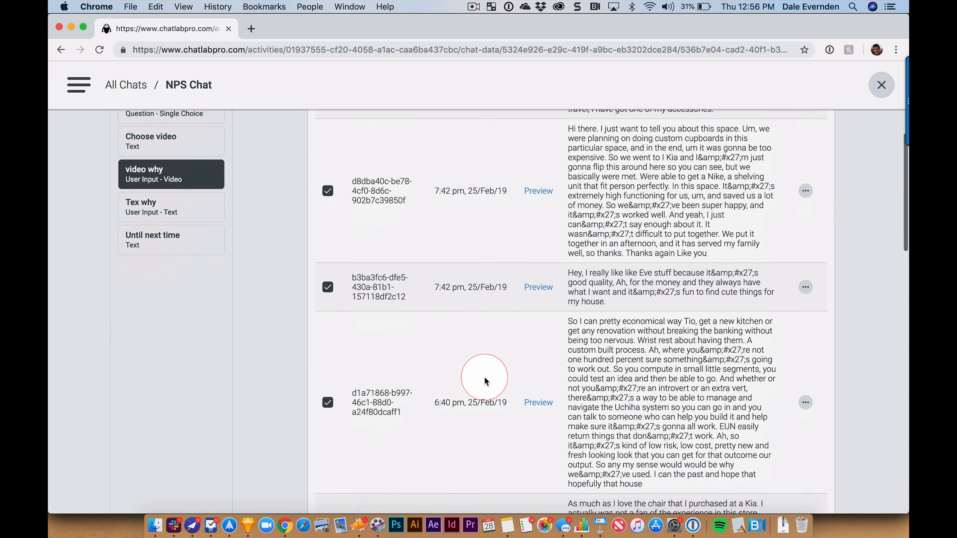
scroll(484, 377, up, 10)
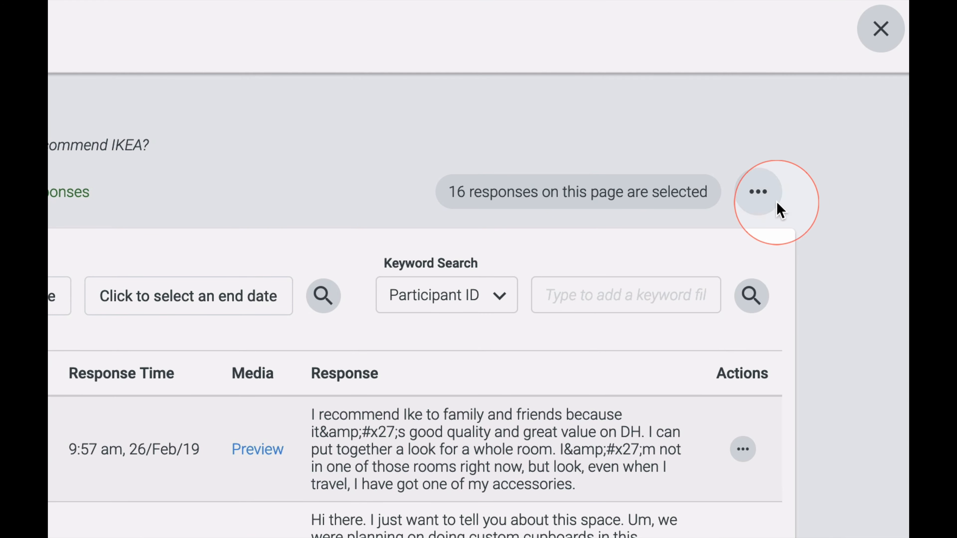
Step: Set up an Export Selected Media for the 16 selected responses titled 'Ikea Videos'
click(812, 248)
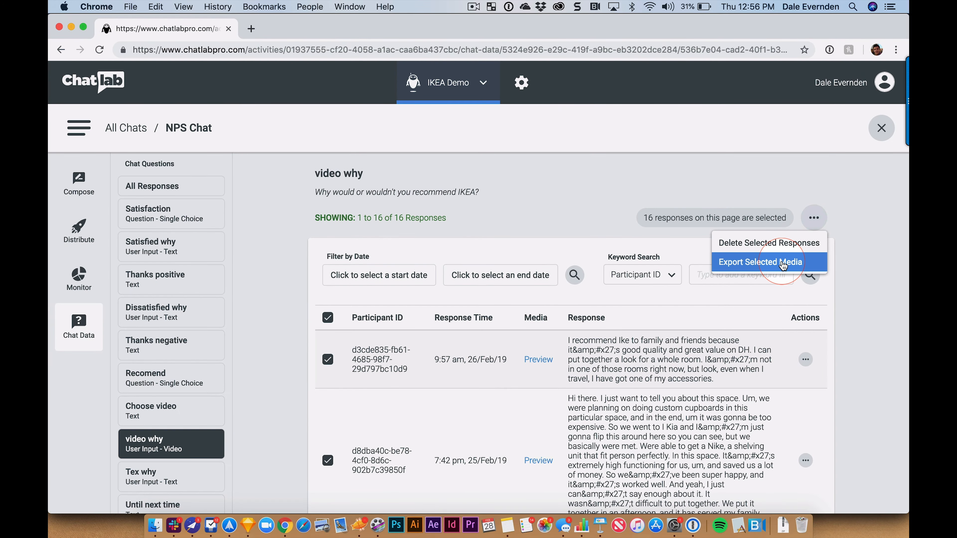
click(783, 265)
click(392, 292)
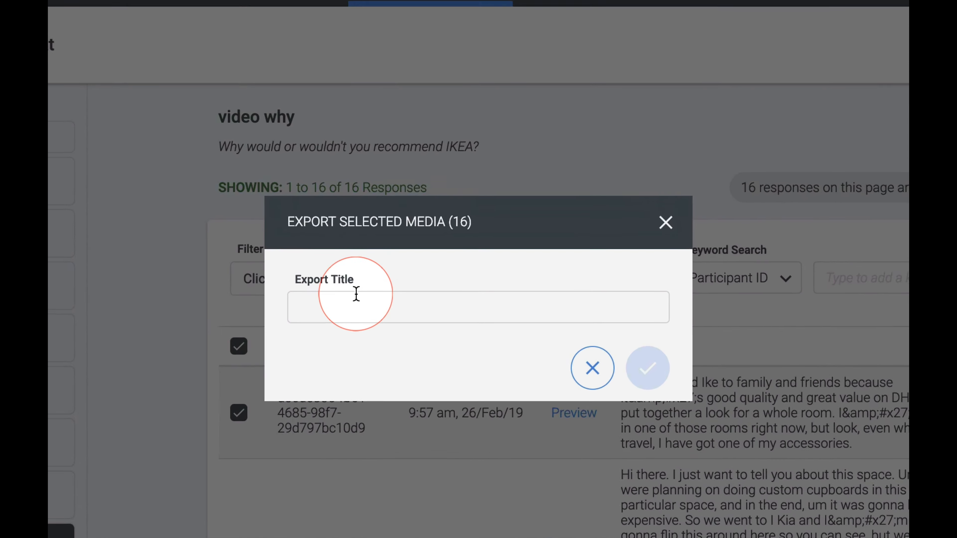
click(318, 362)
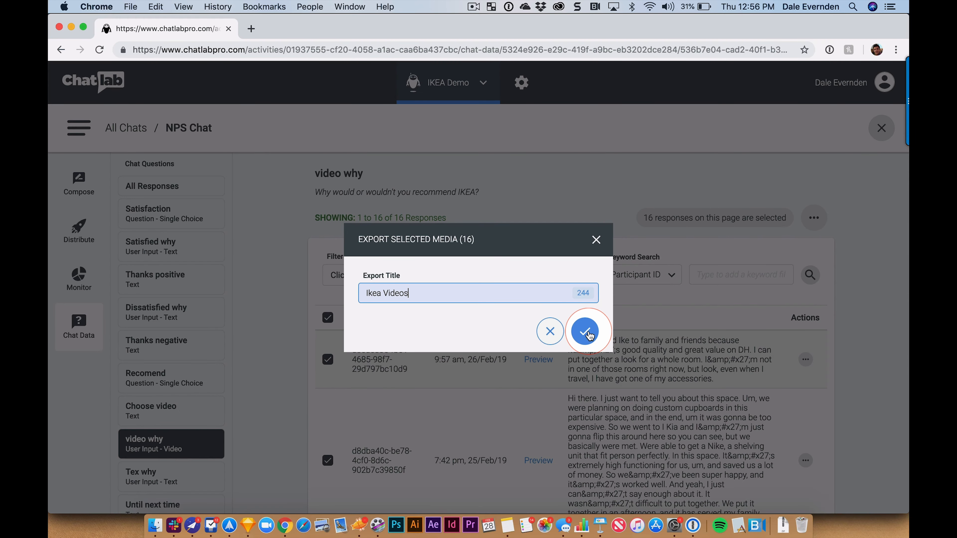
Step: Create the Ikea Videos media export and download its newest zip
click(584, 331)
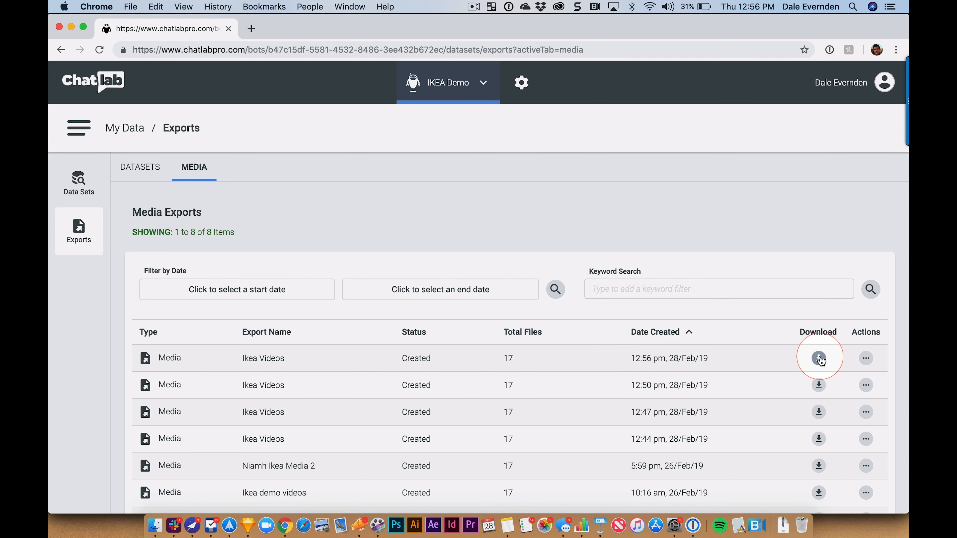
click(818, 358)
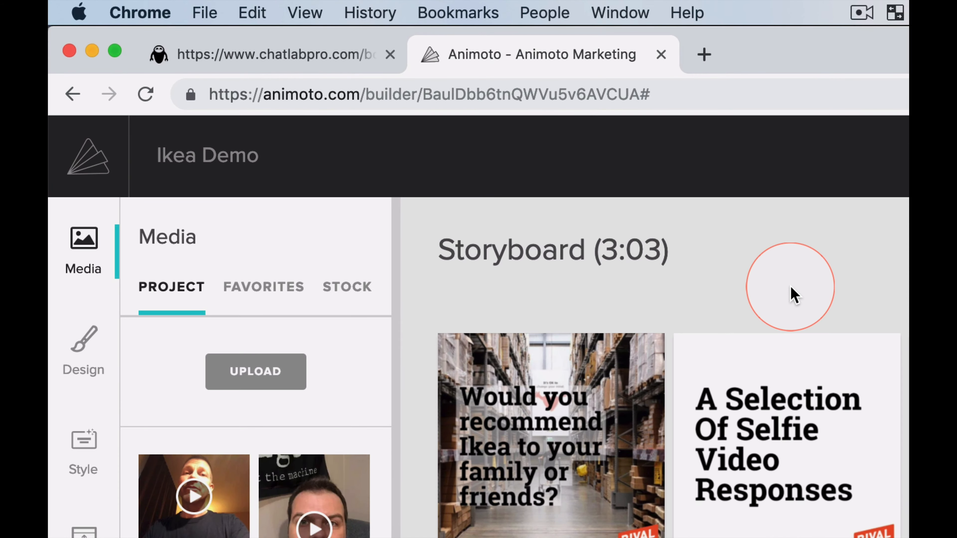
mouse_move(209, 162)
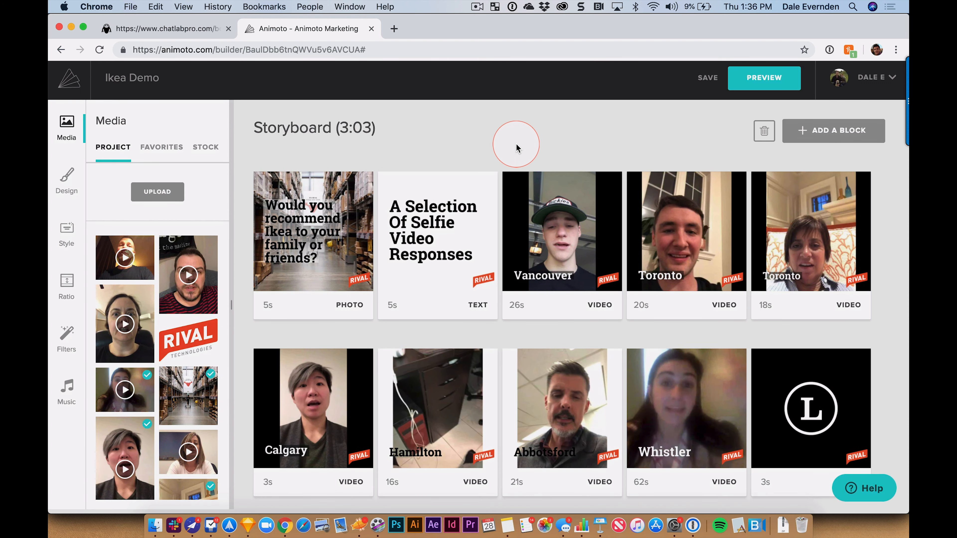
scroll(505, 256, down, 3)
scroll(503, 211, up, 3)
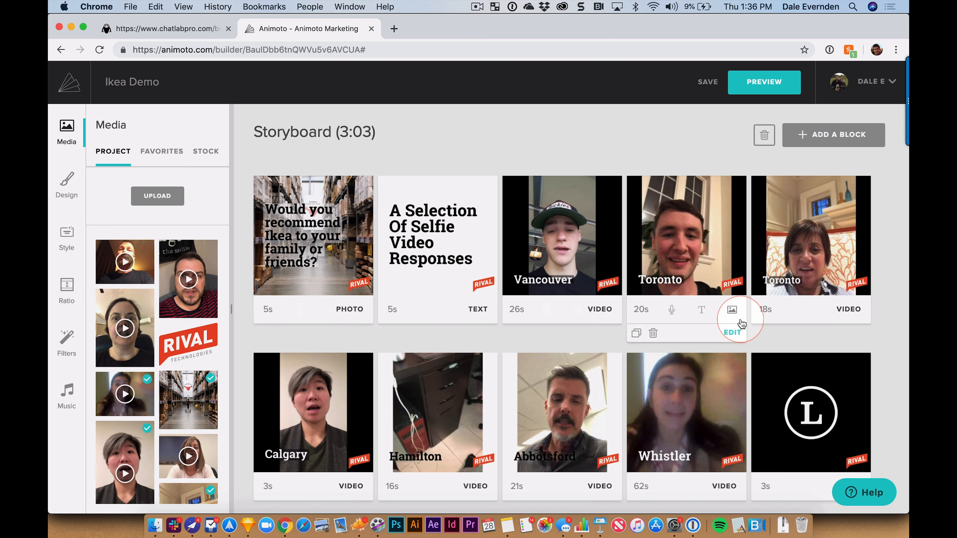
scroll(737, 328, down, 2)
scroll(738, 309, up, 2)
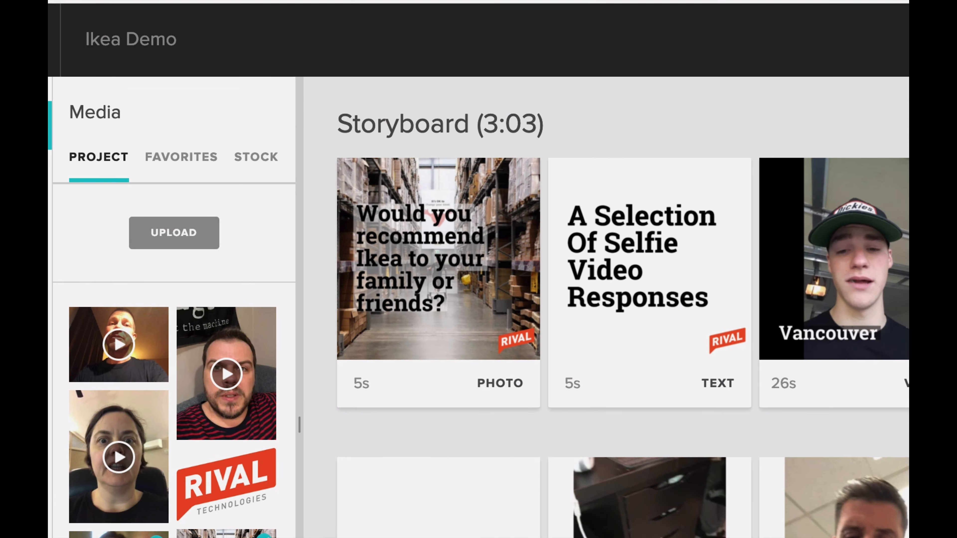
mouse_move(373, 259)
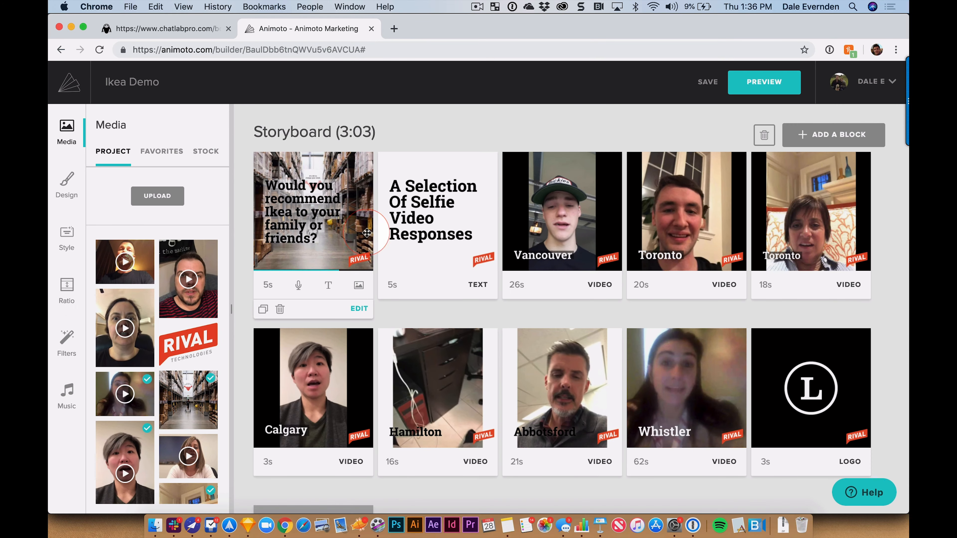
mouse_move(847, 290)
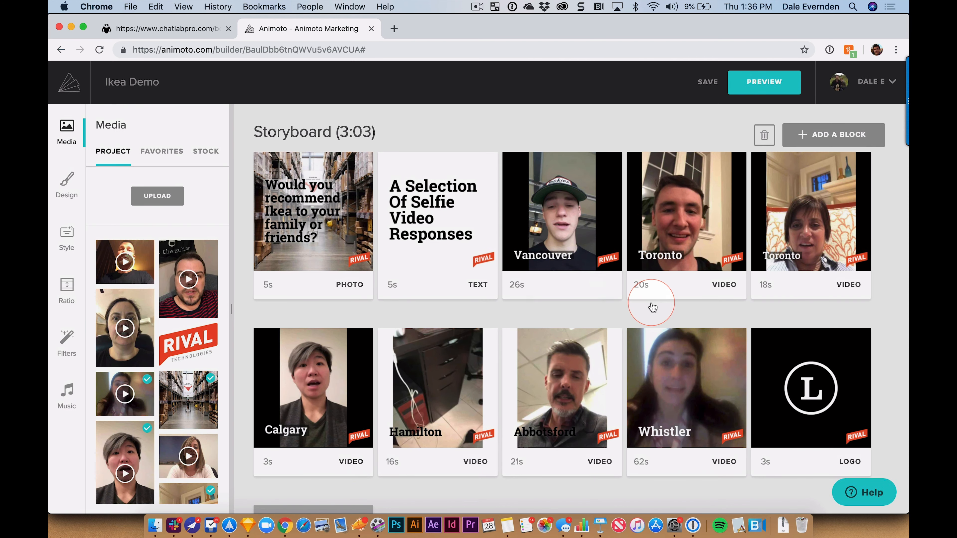
scroll(652, 306, down, 3)
scroll(652, 306, down, 1)
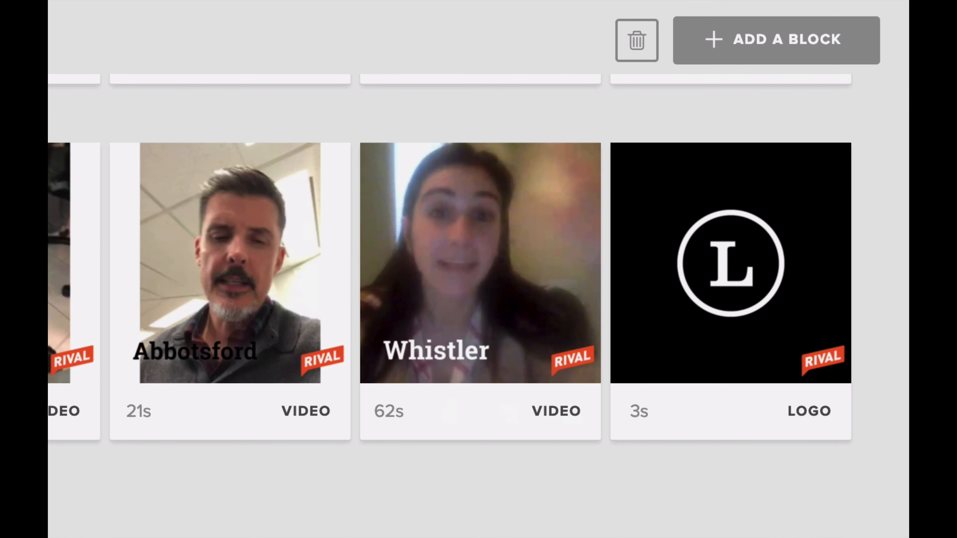
mouse_move(844, 270)
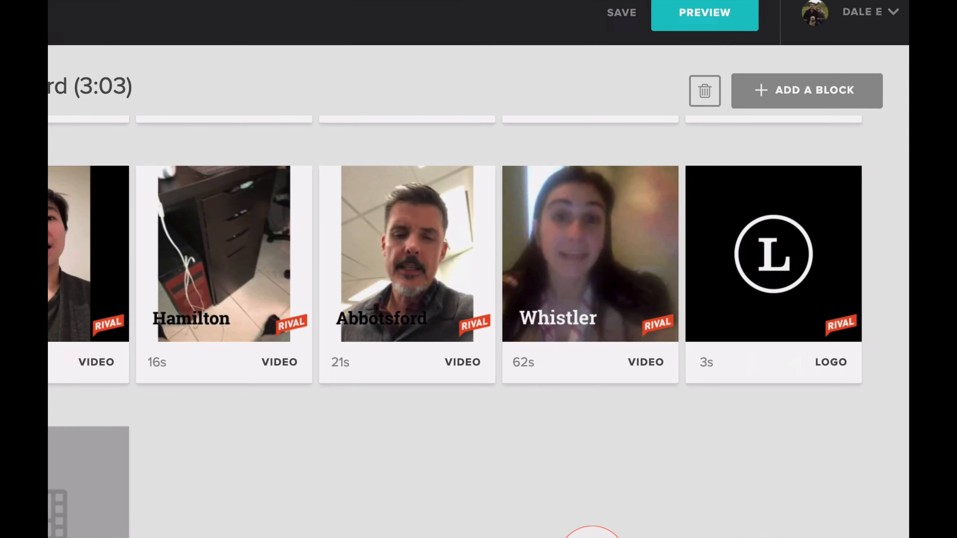
click(278, 429)
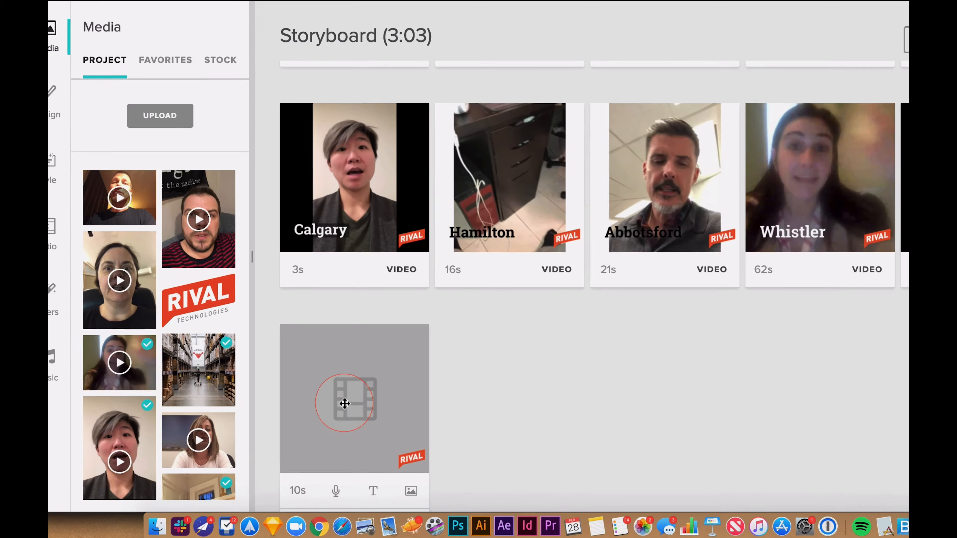
drag(344, 403, 615, 439)
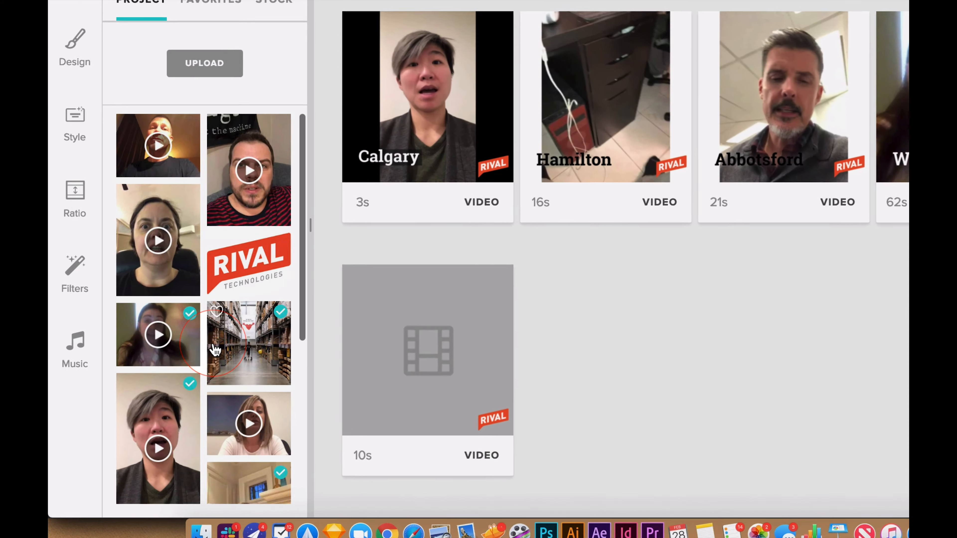
scroll(165, 404, down, 5)
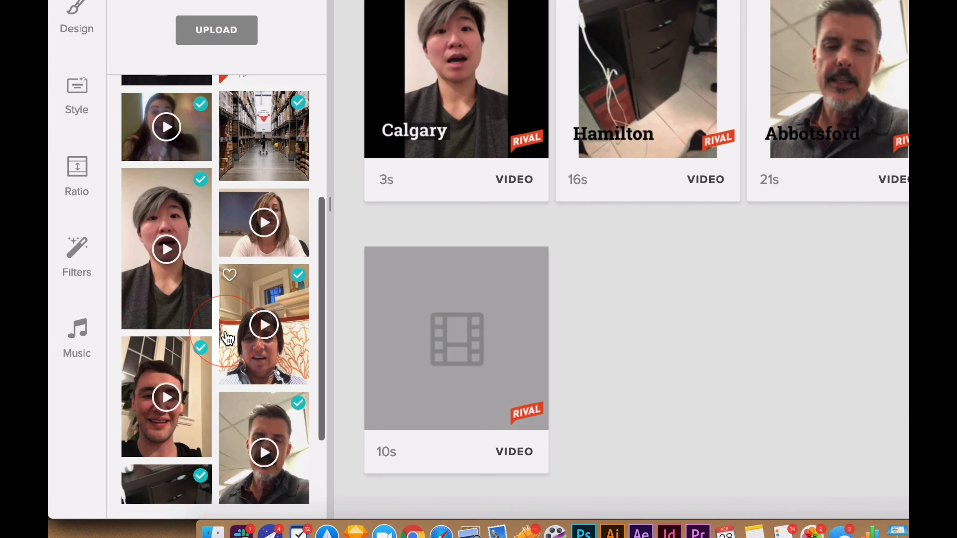
scroll(165, 405, up, 5)
scroll(228, 338, up, 1)
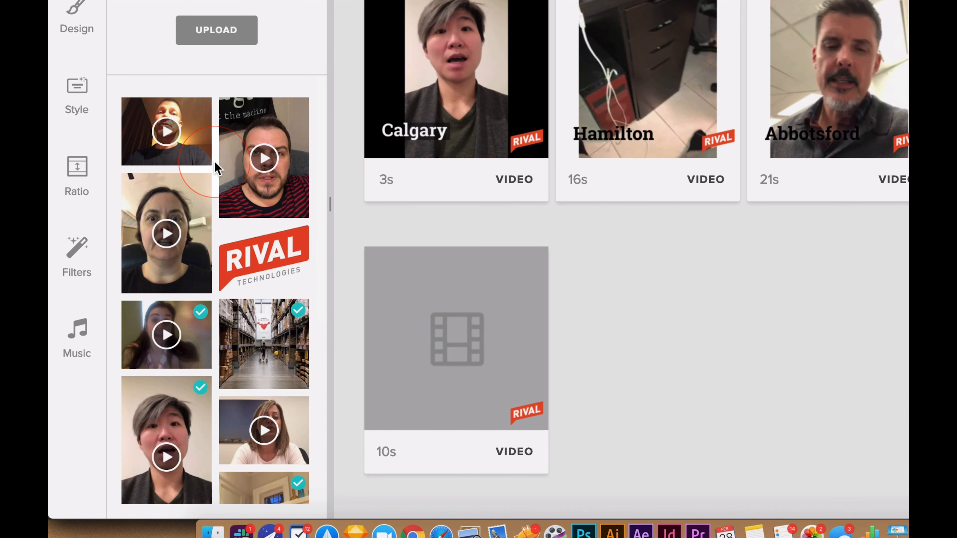
scroll(216, 168, down, 5)
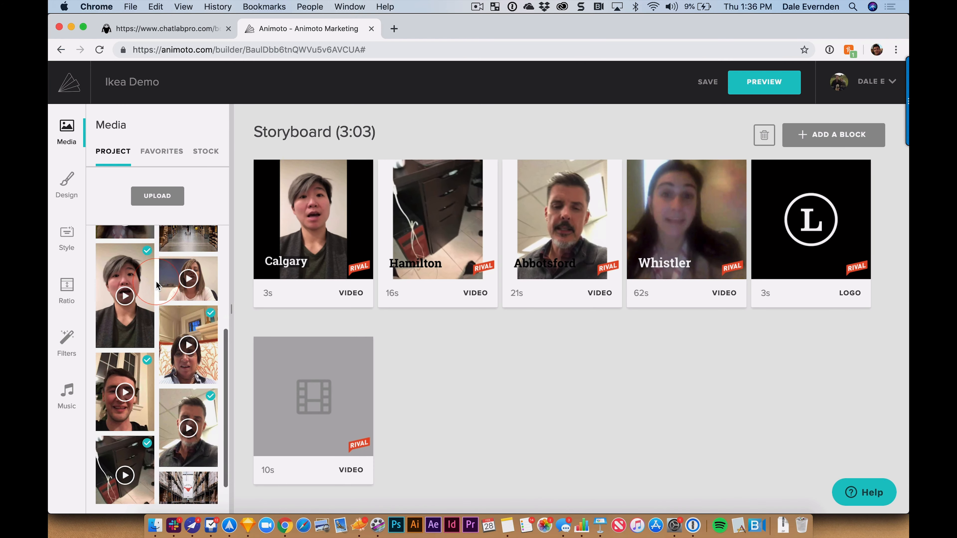
scroll(176, 245, up, 5)
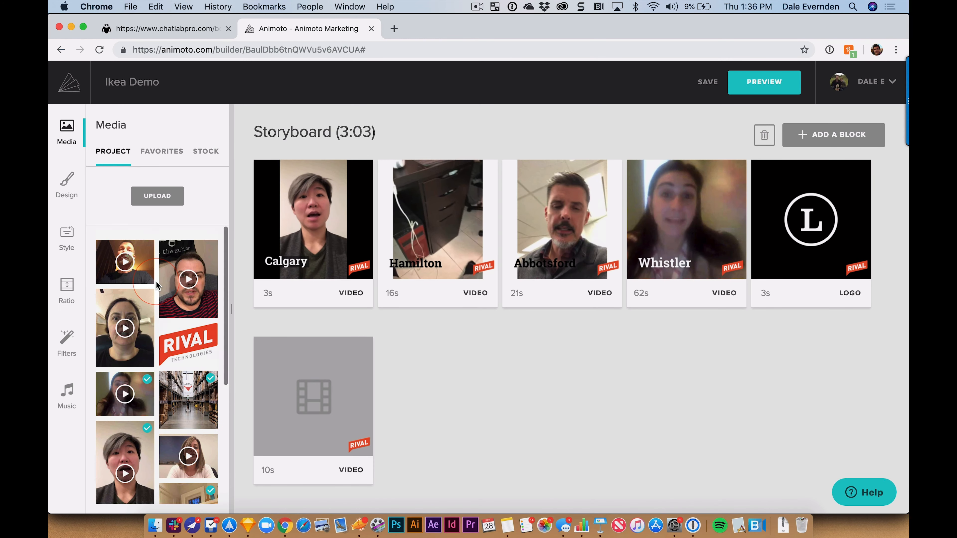
click(159, 193)
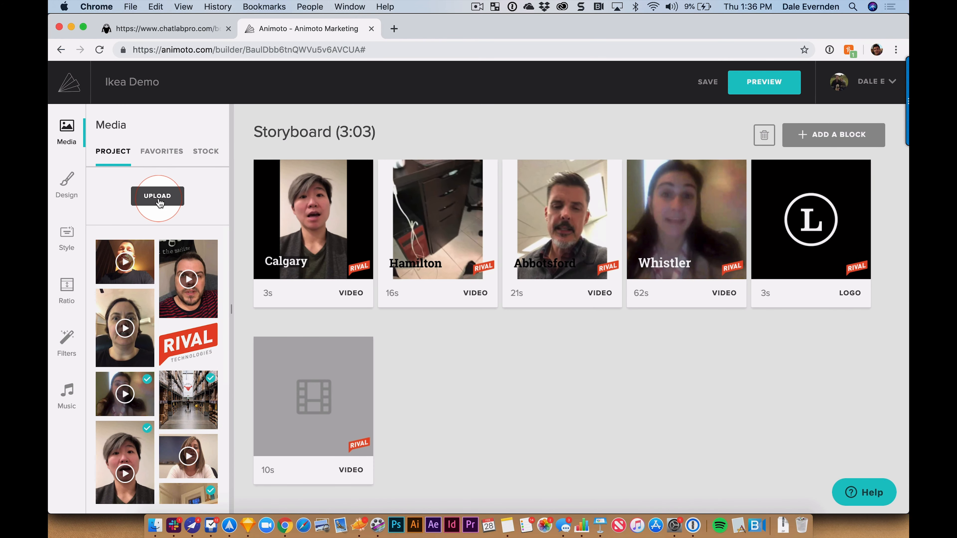
click(156, 194)
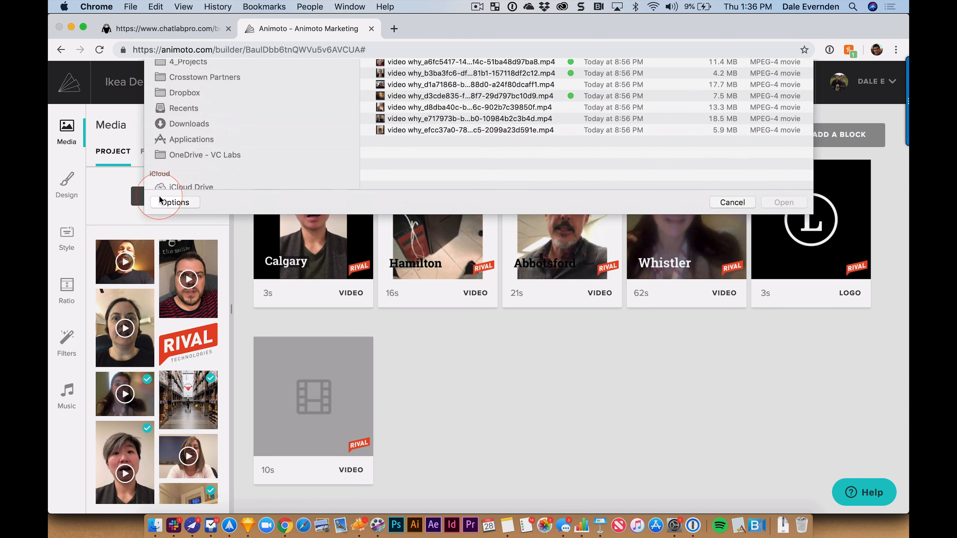
click(204, 113)
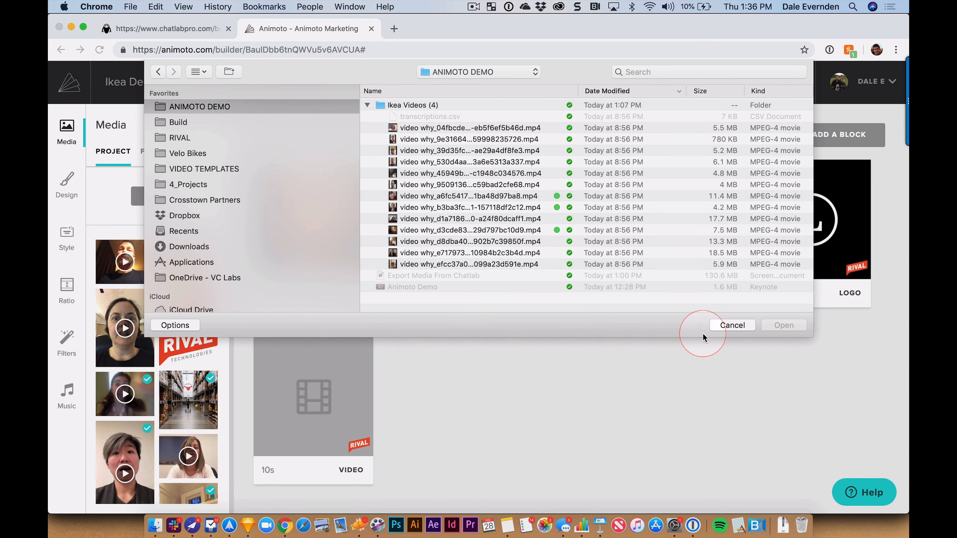
click(727, 325)
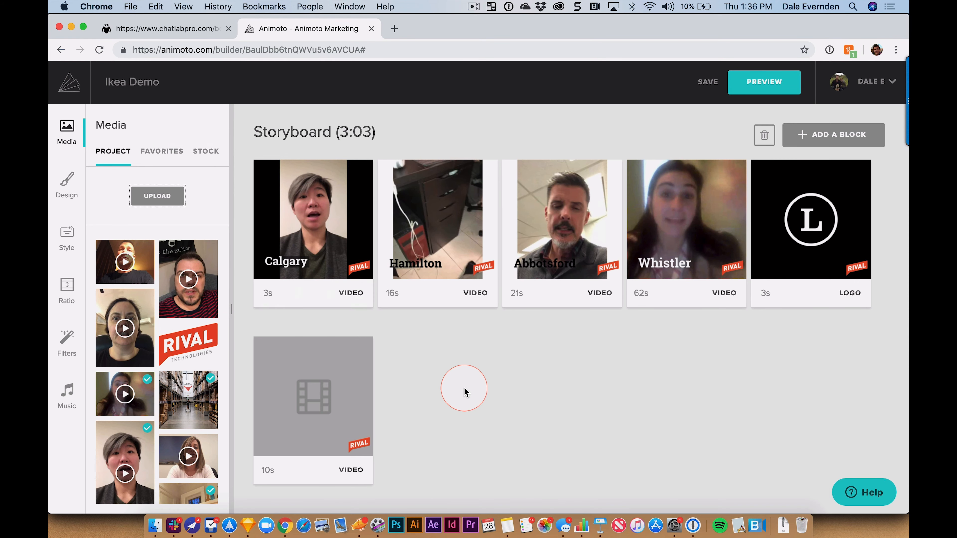
Step: Add a video block and fill the empty blocks with the bearded man's 38s clip and another man's 18s clip
click(829, 136)
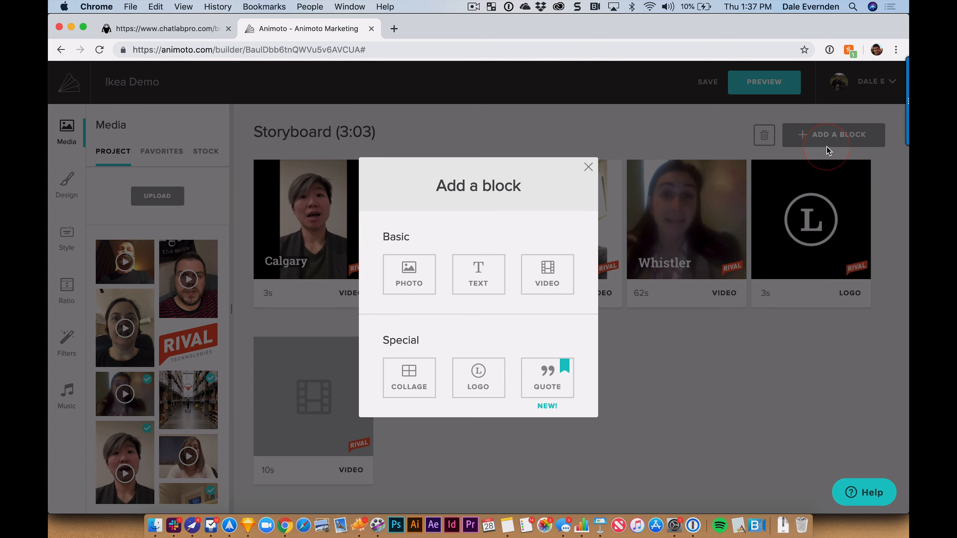
click(557, 273)
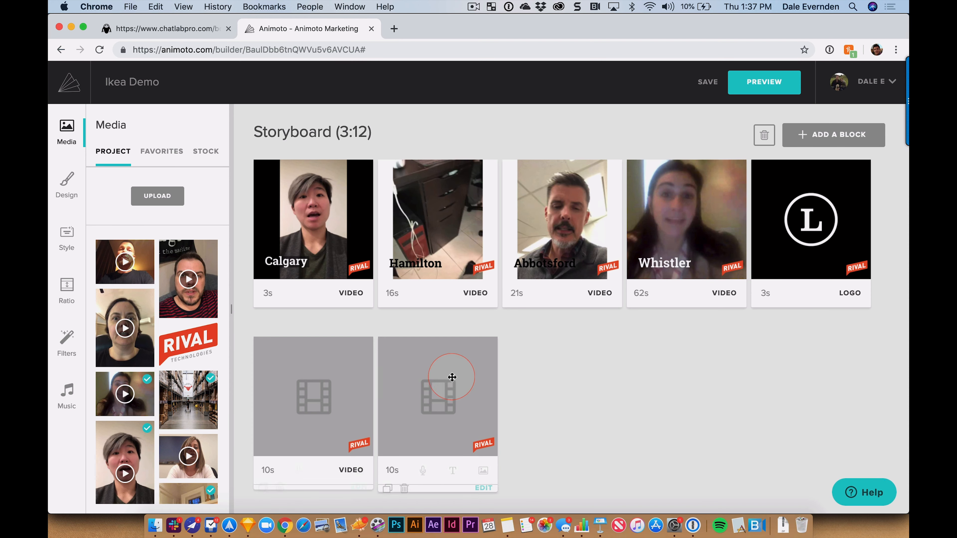
drag(184, 314, 316, 421)
drag(124, 328, 423, 425)
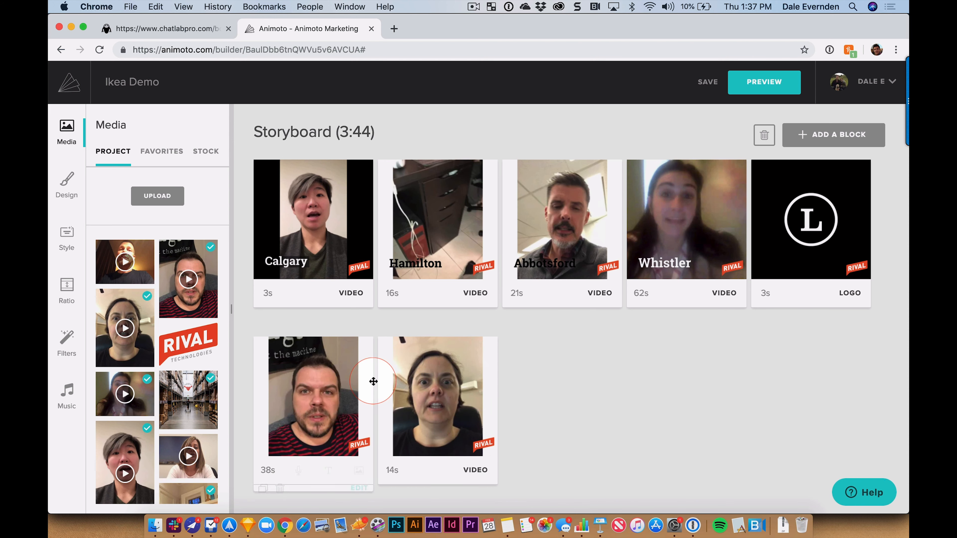
drag(141, 274, 446, 433)
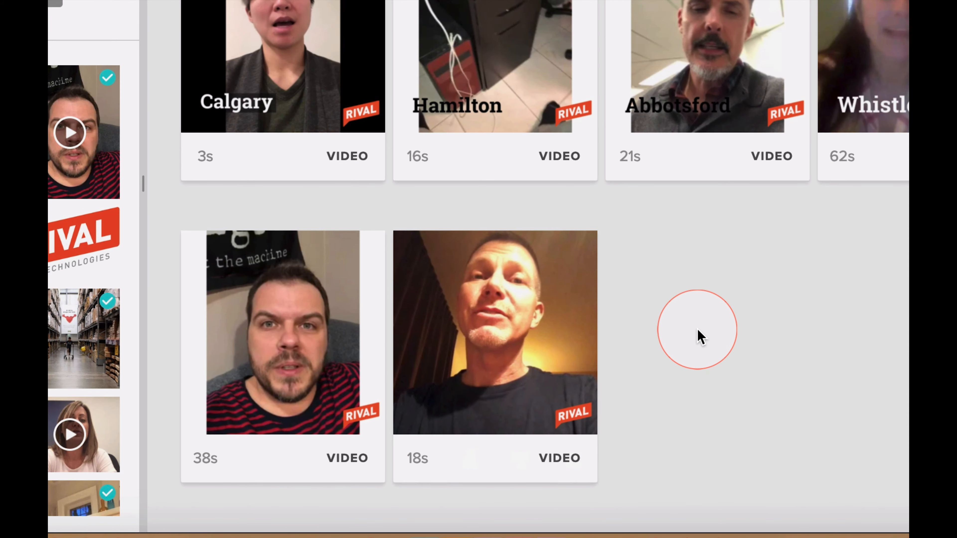
Step: Trim the man's 18s clip to the 6-second section from 0:06 to 0:12
mouse_move(487, 306)
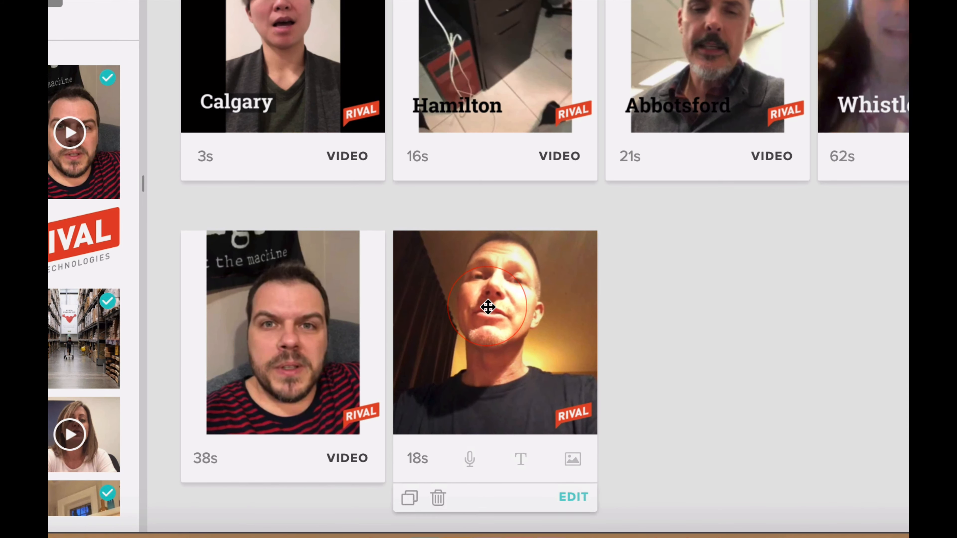
click(573, 499)
click(809, 269)
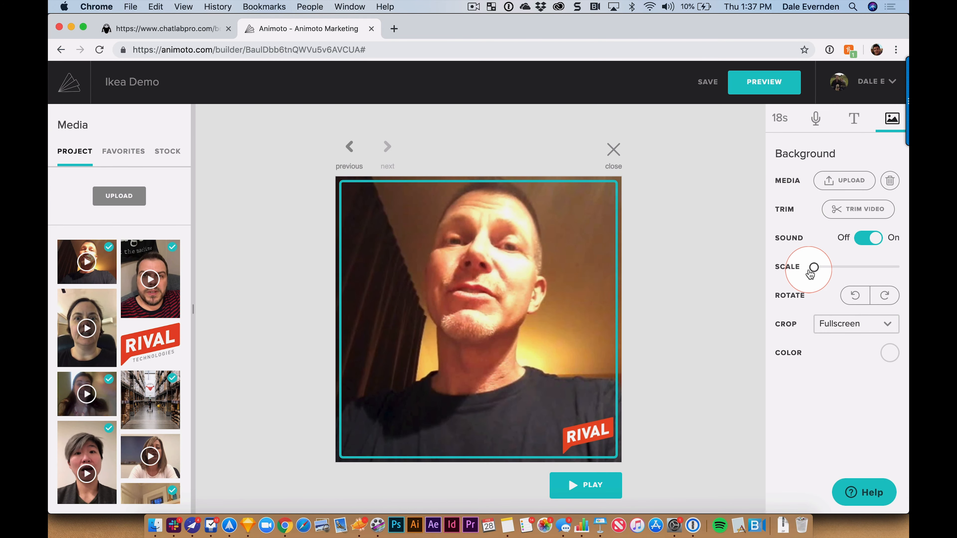
mouse_move(819, 270)
mouse_down()
mouse_move(847, 267)
mouse_move(809, 266)
mouse_up()
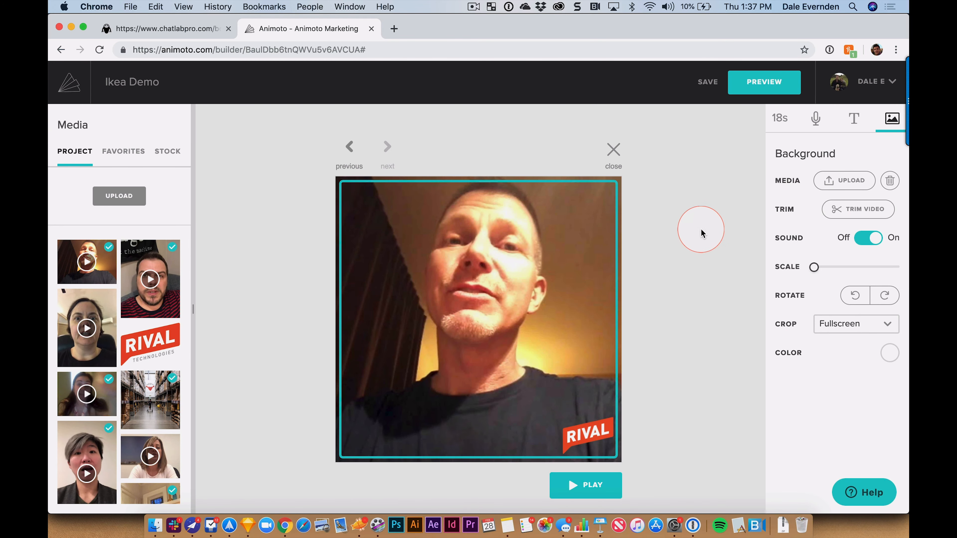
click(862, 213)
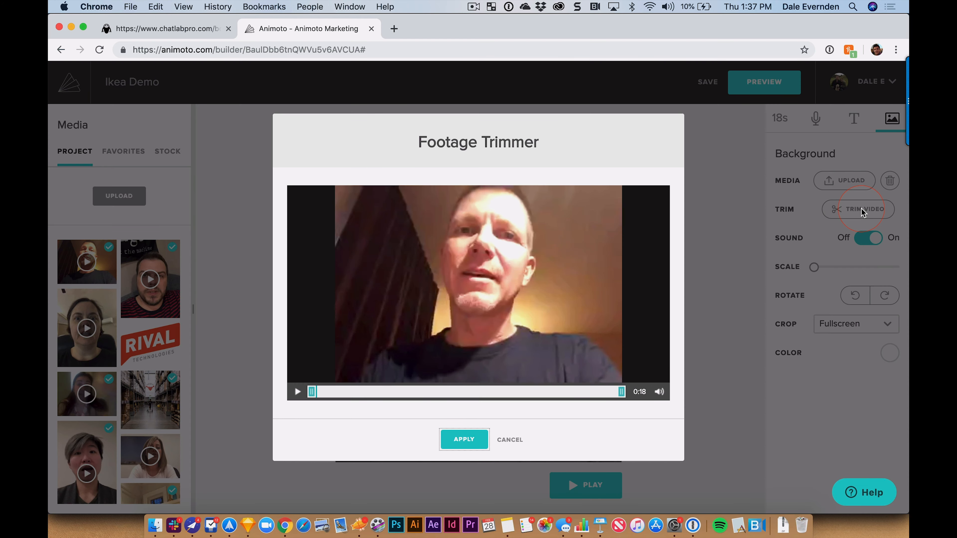
click(301, 389)
drag(308, 391, 408, 385)
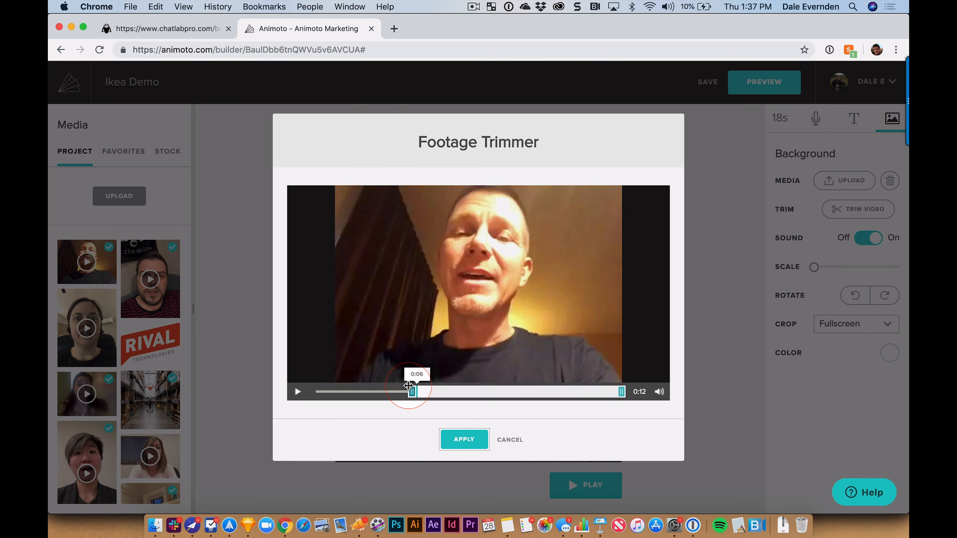
drag(621, 393, 521, 391)
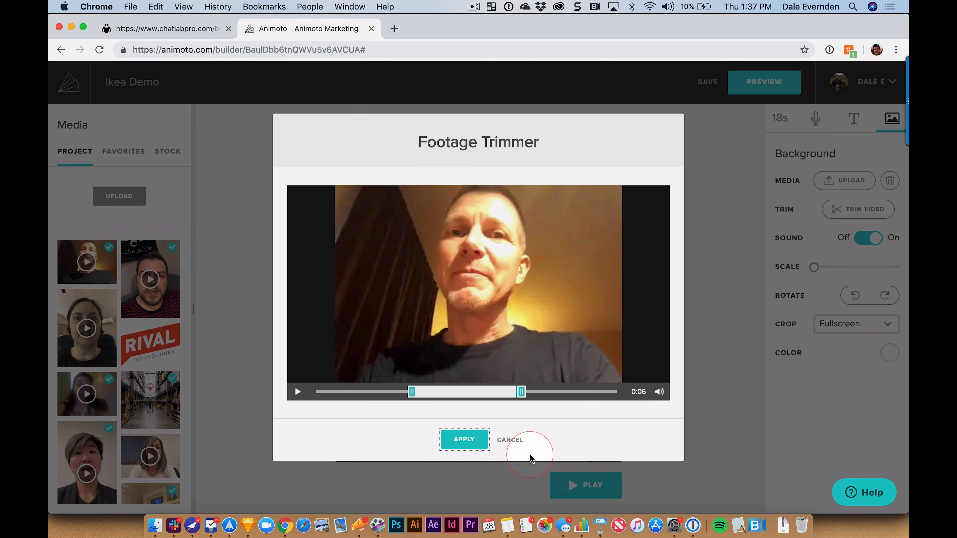
click(466, 441)
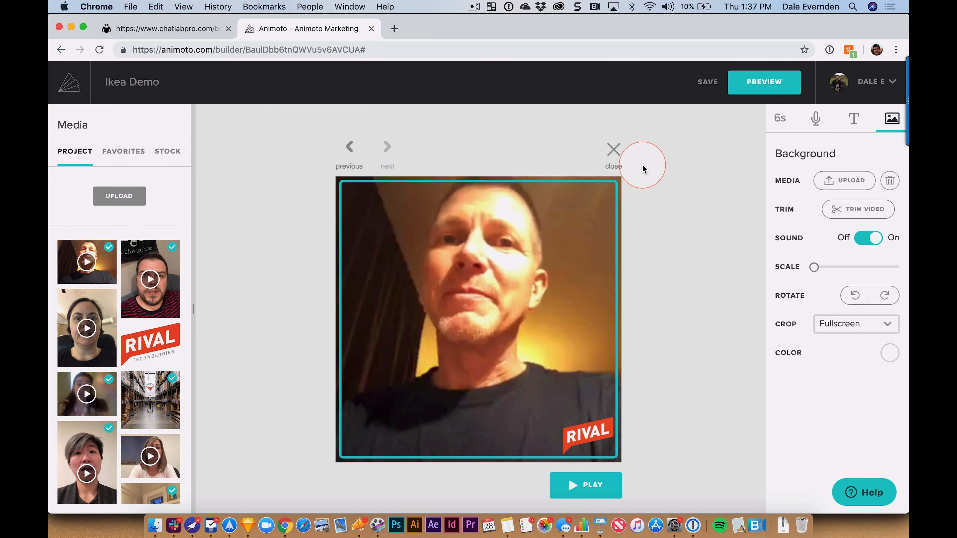
click(613, 151)
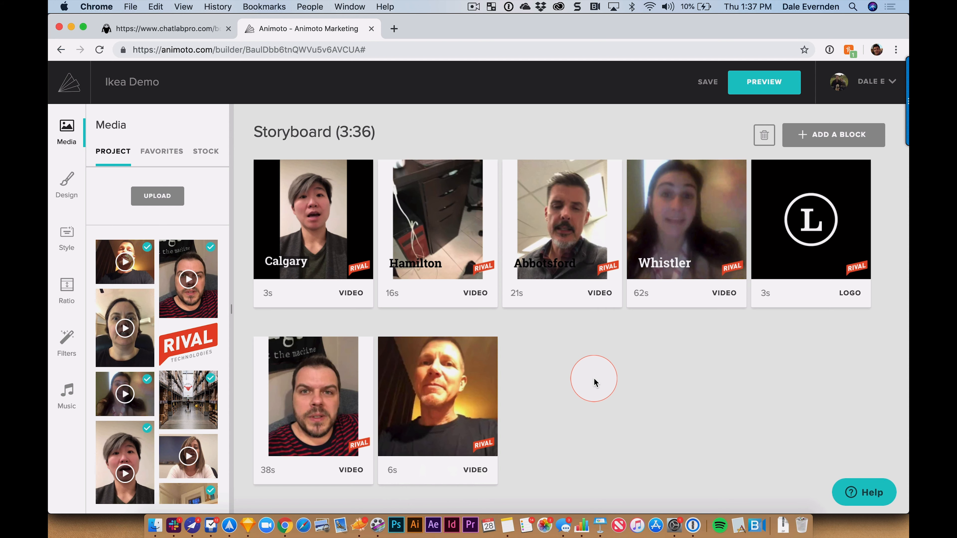
Step: Move the 6s clip into the top row right after the opening text blocks
drag(439, 383, 512, 252)
scroll(555, 387, up, 5)
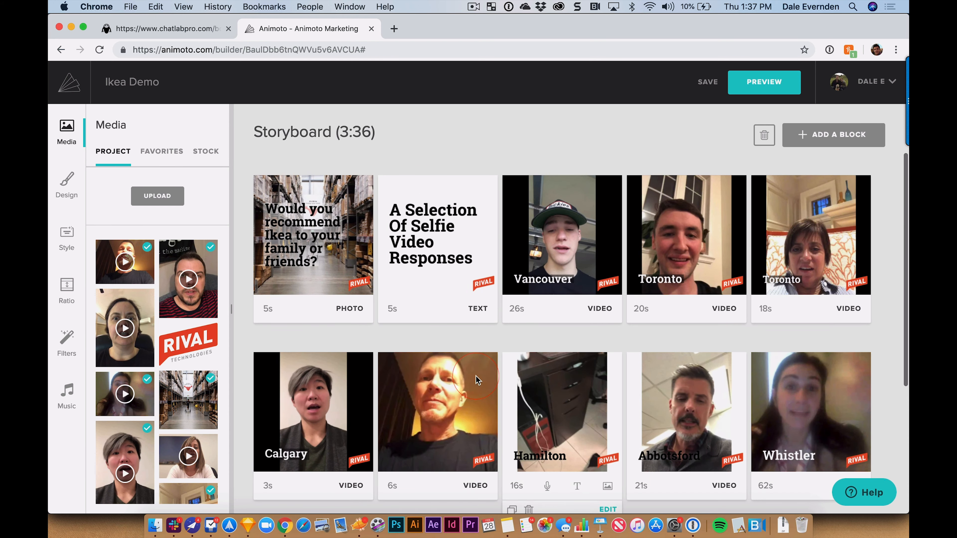
drag(436, 391, 561, 256)
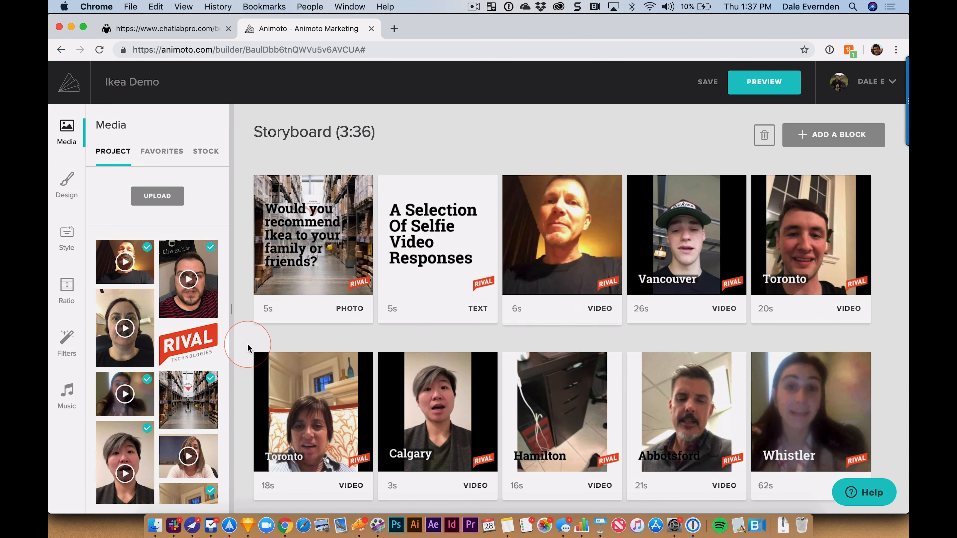
mouse_move(610, 273)
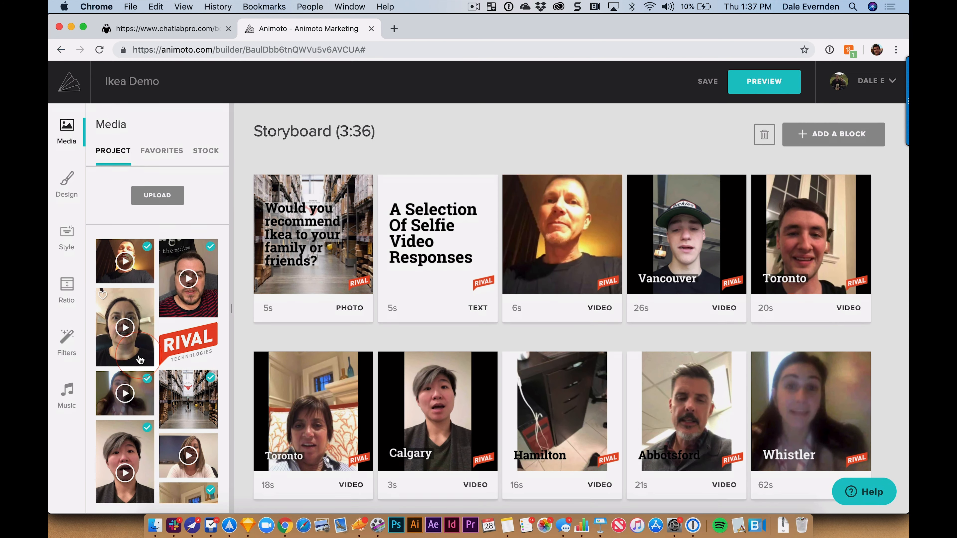
Step: Replace the Vancouver block's 26s footage with a woman's 19s clip from Media
scroll(220, 327, down, 4)
drag(209, 331, 683, 226)
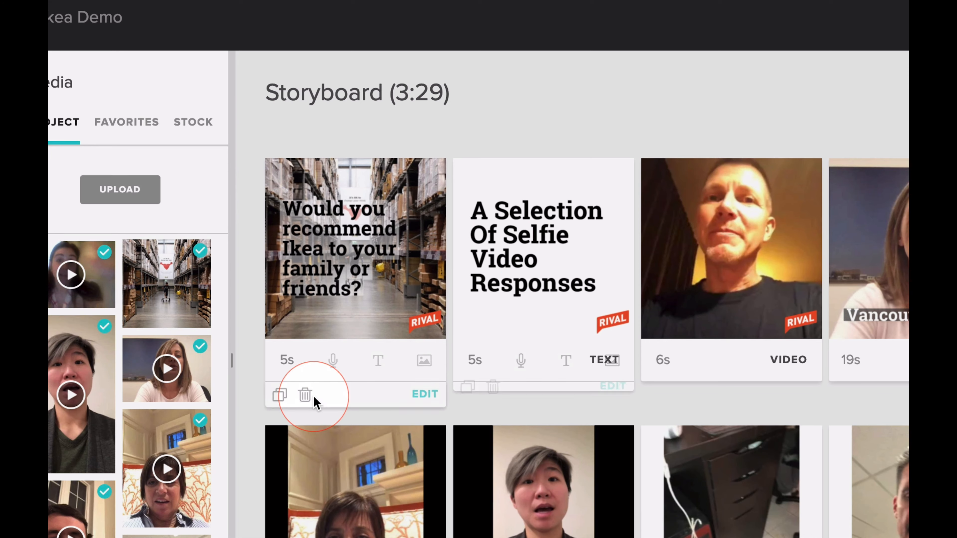
mouse_move(374, 267)
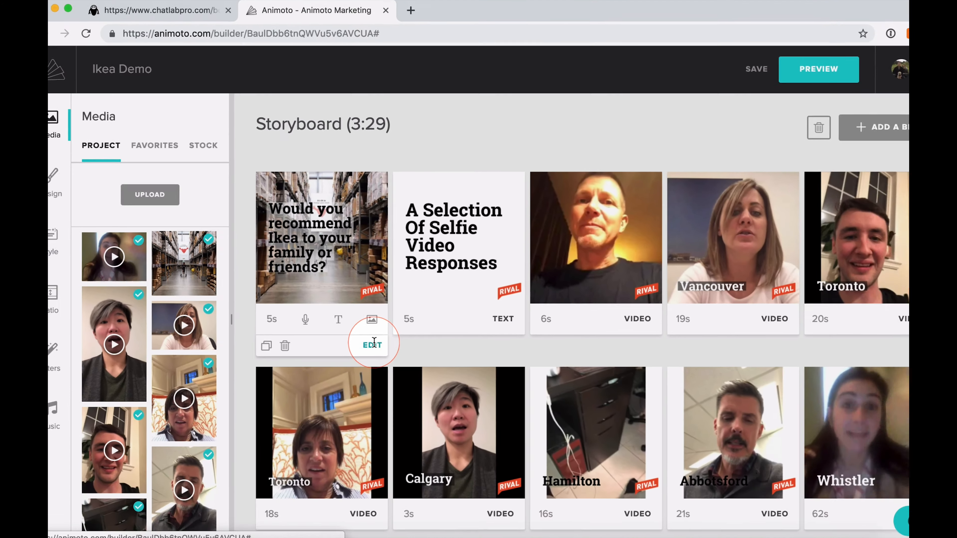
Step: On the 'Would you recommend Ikea...' title slide, switch legibility off, then back on
click(426, 396)
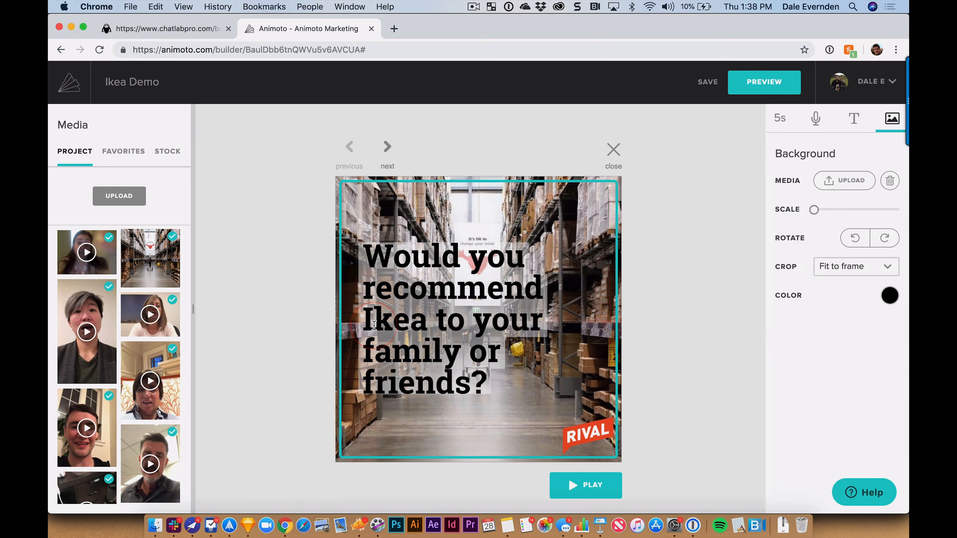
click(484, 283)
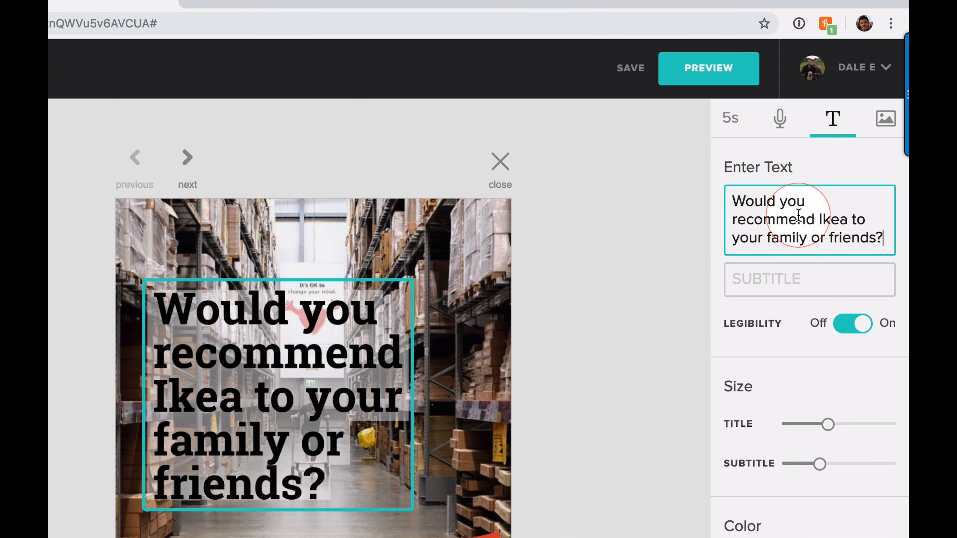
click(847, 198)
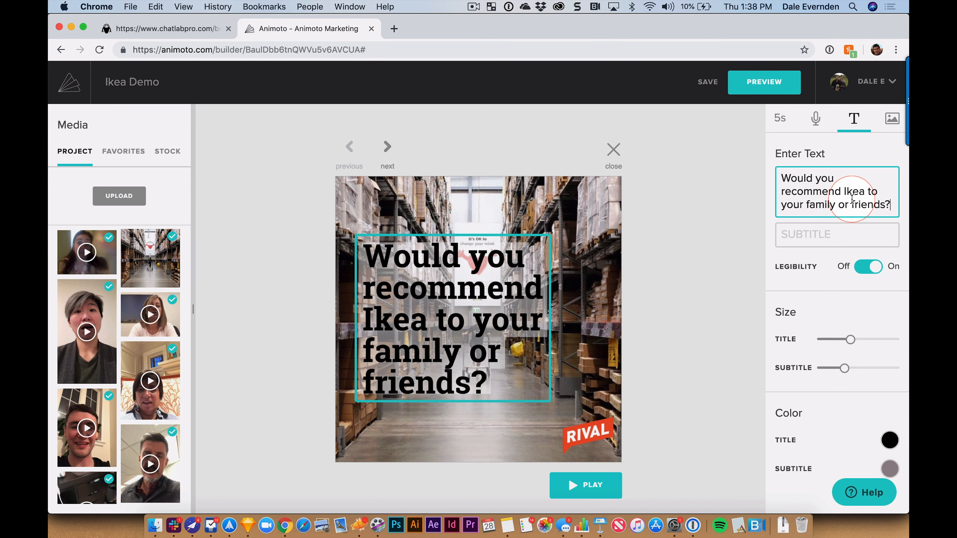
click(830, 235)
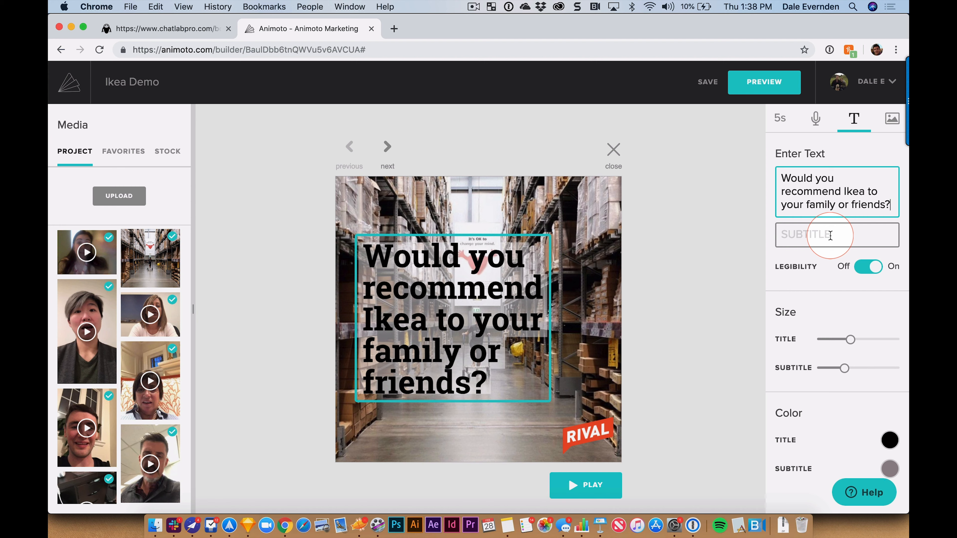
click(876, 267)
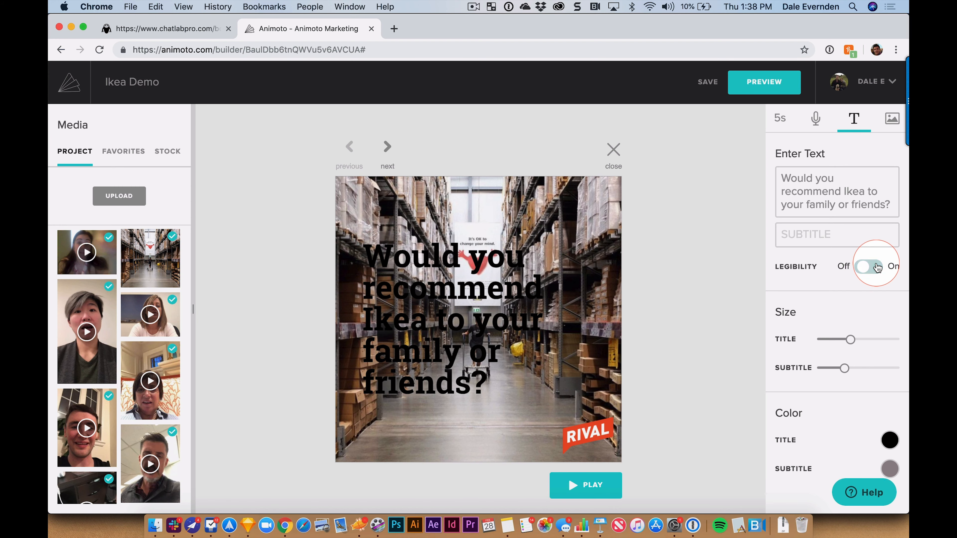
click(862, 269)
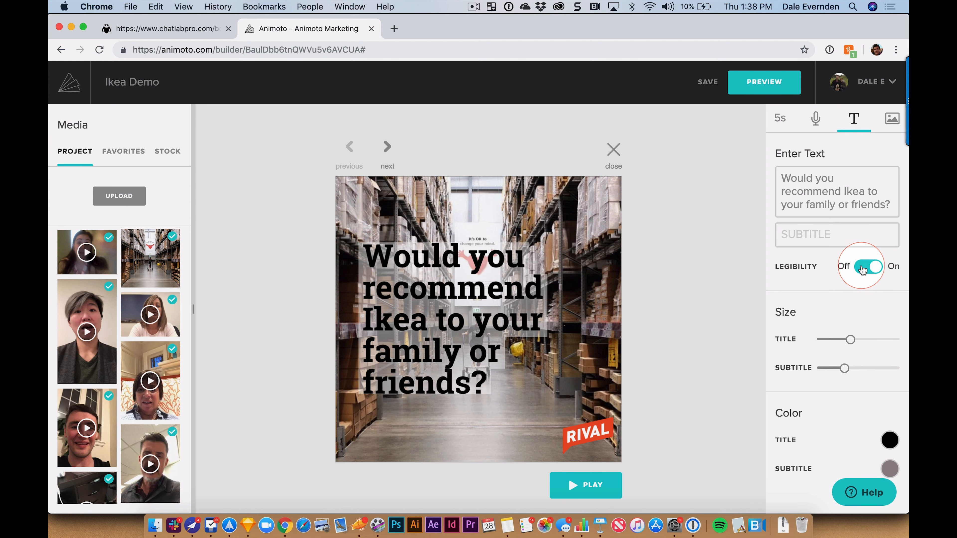
click(843, 241)
click(682, 270)
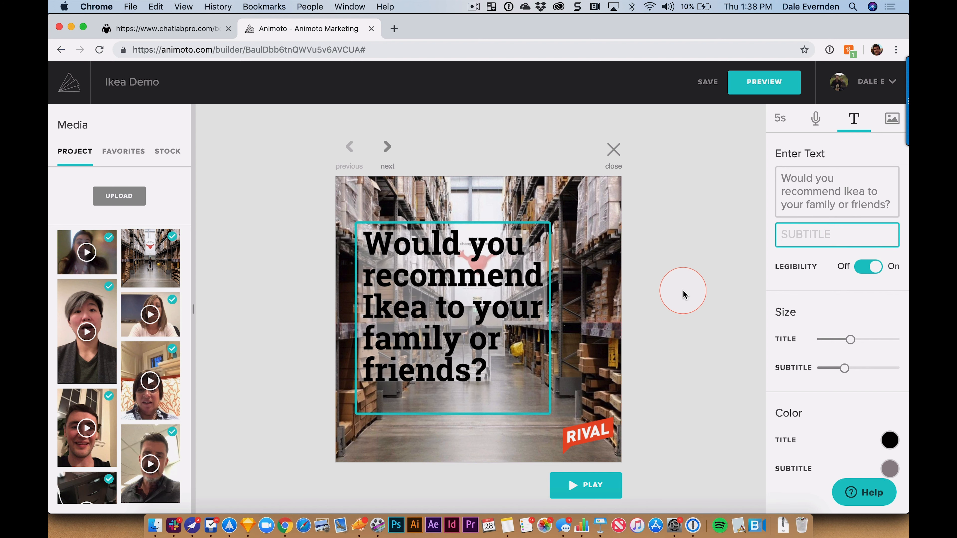
click(875, 130)
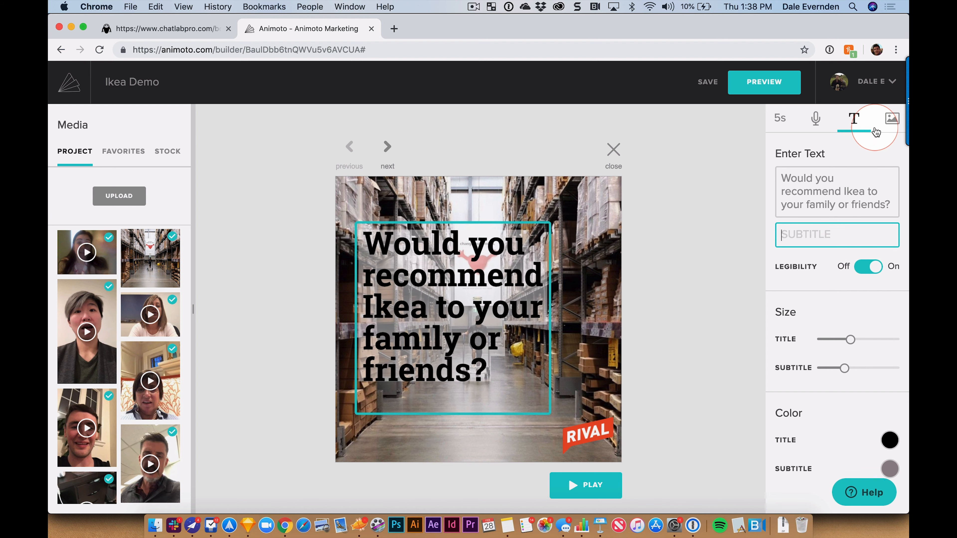
Step: Scale up the warehouse background photo, rotating it left and back upright
click(891, 119)
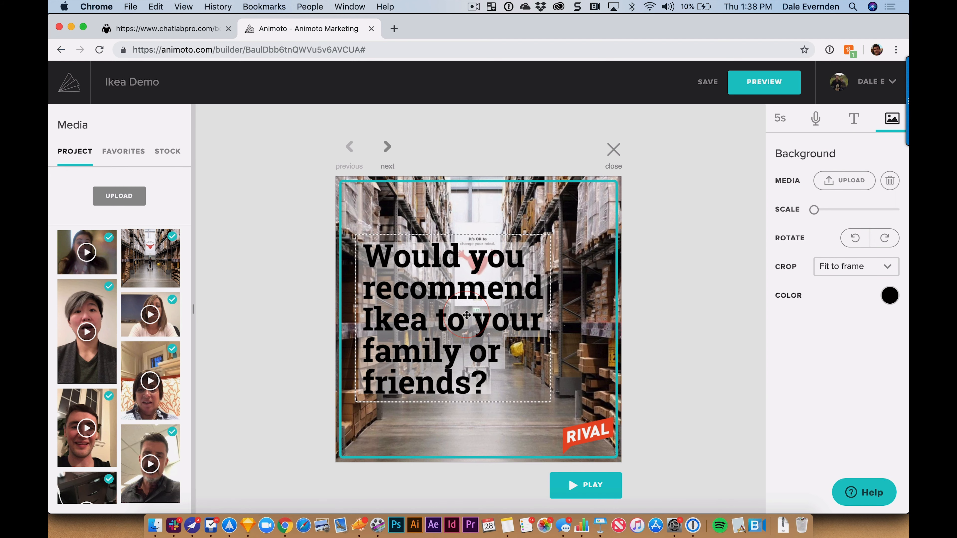
click(814, 210)
click(845, 184)
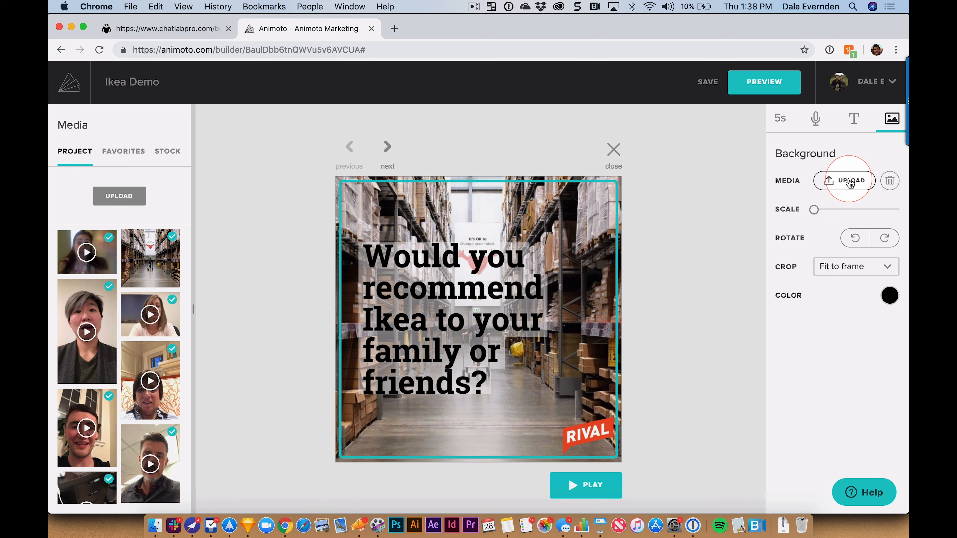
drag(813, 210, 833, 210)
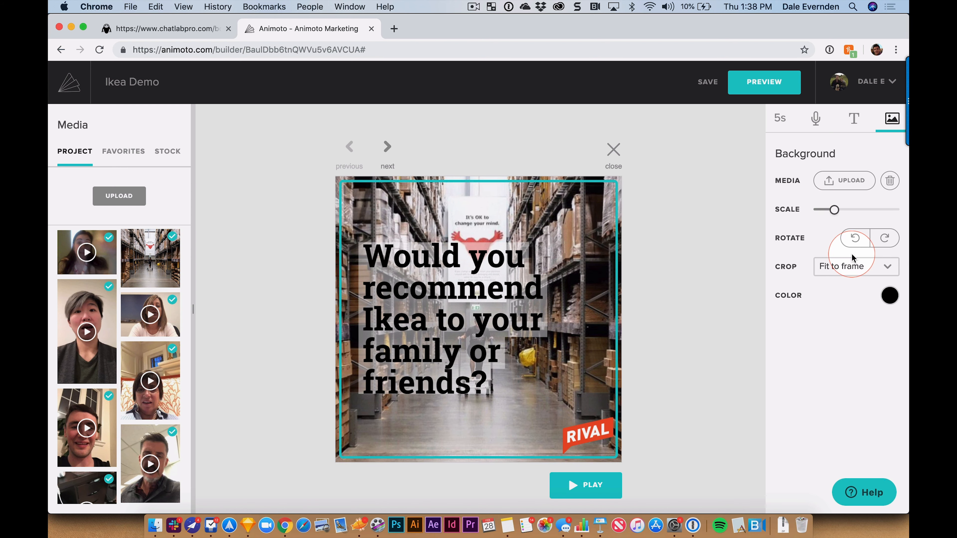
click(855, 241)
click(884, 239)
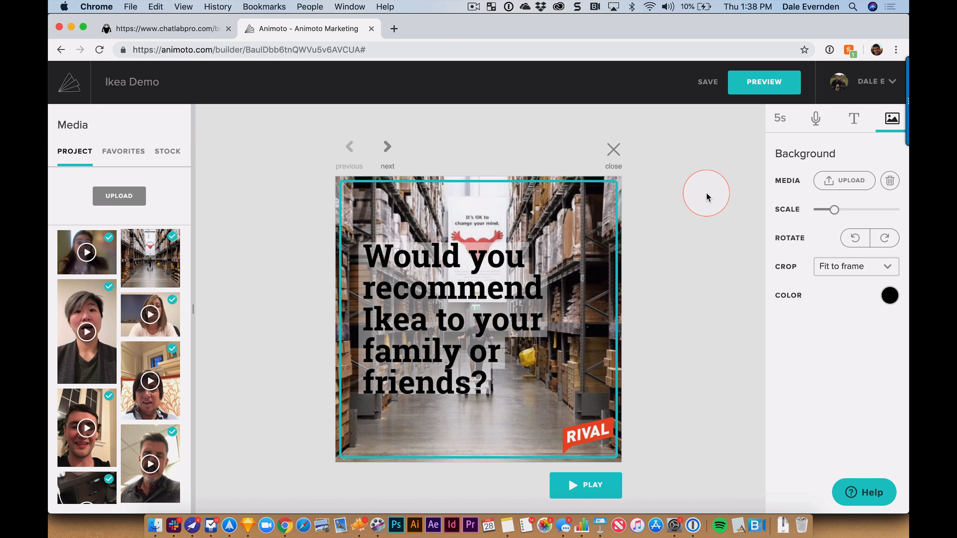
Step: Keep the title slide's timing at 5 seconds and close the editor
click(780, 119)
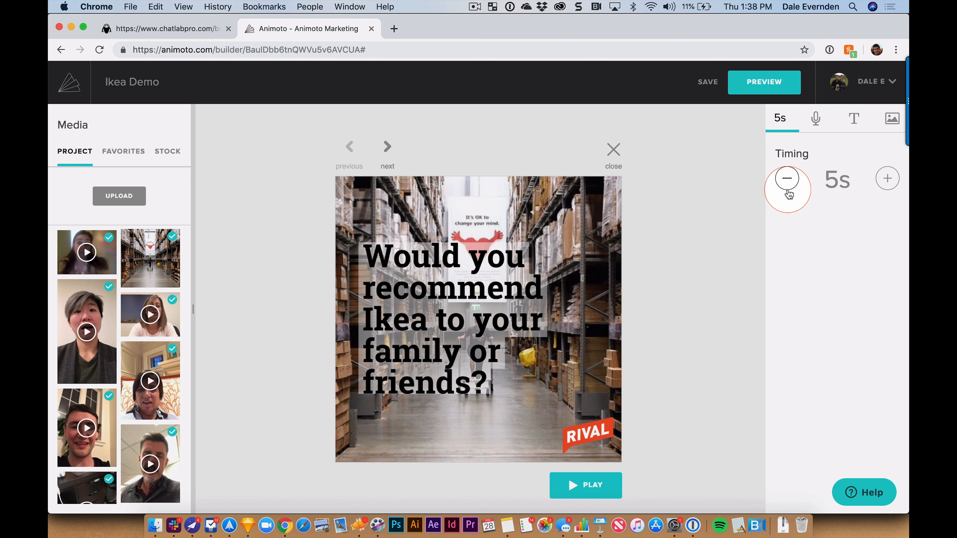
click(886, 179)
click(787, 180)
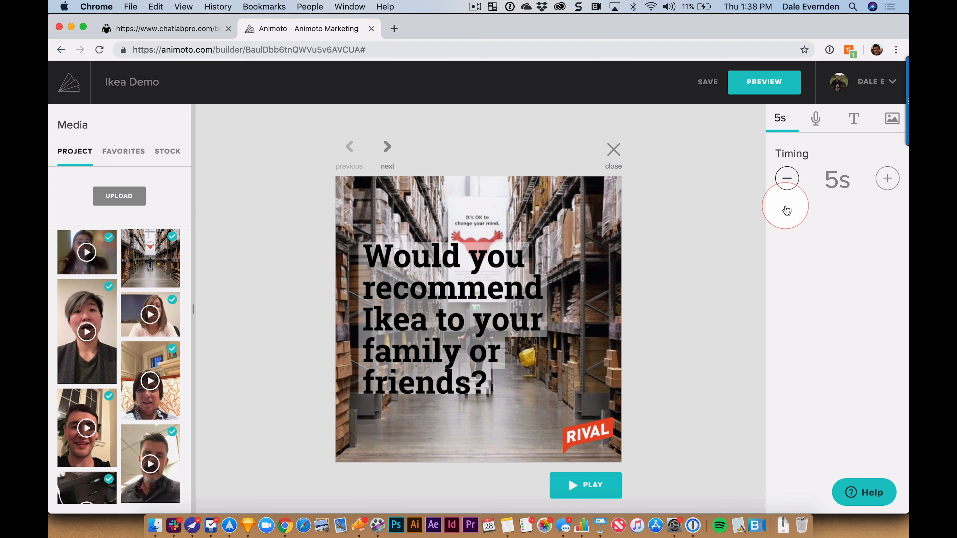
click(642, 147)
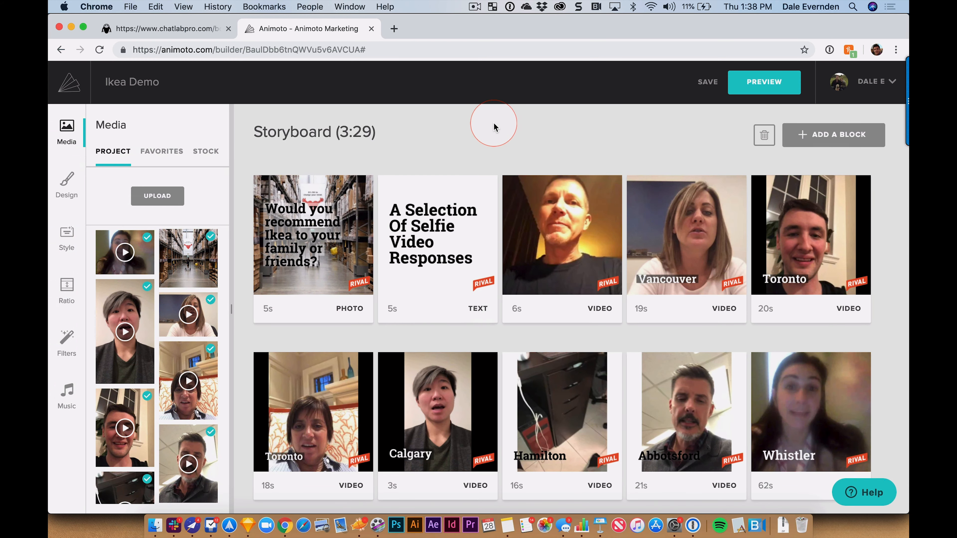
Step: Move the logo block to the end of the storyboard, after the 38s clip
scroll(512, 279, down, 5)
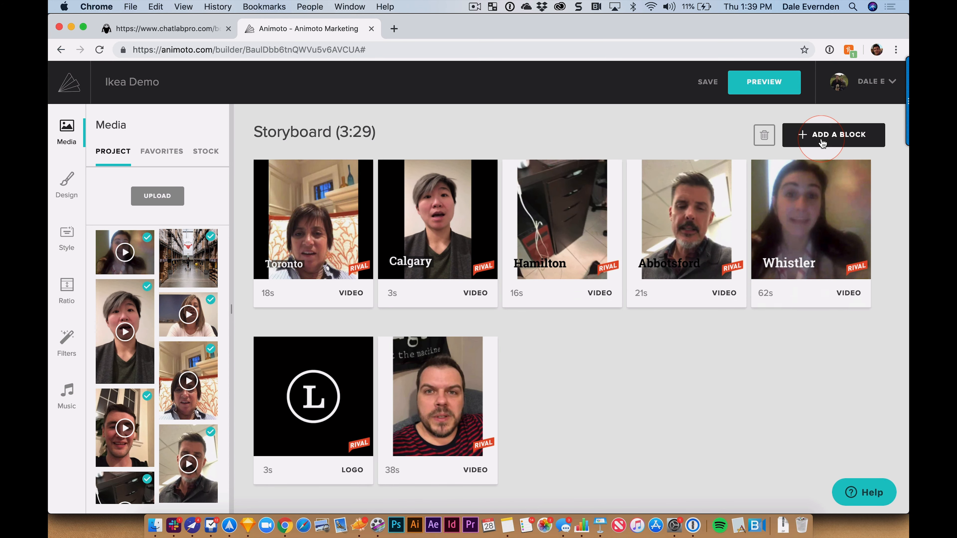
click(825, 138)
click(475, 383)
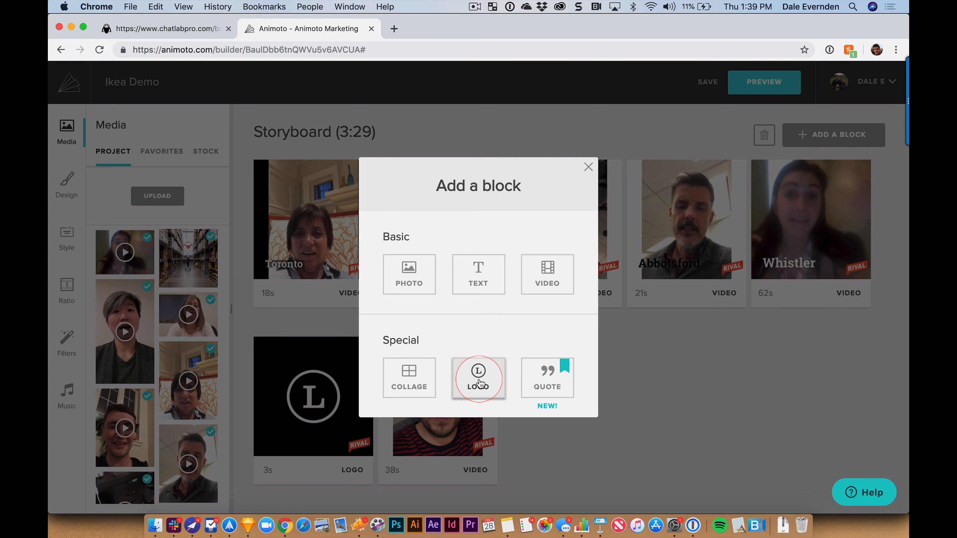
click(414, 385)
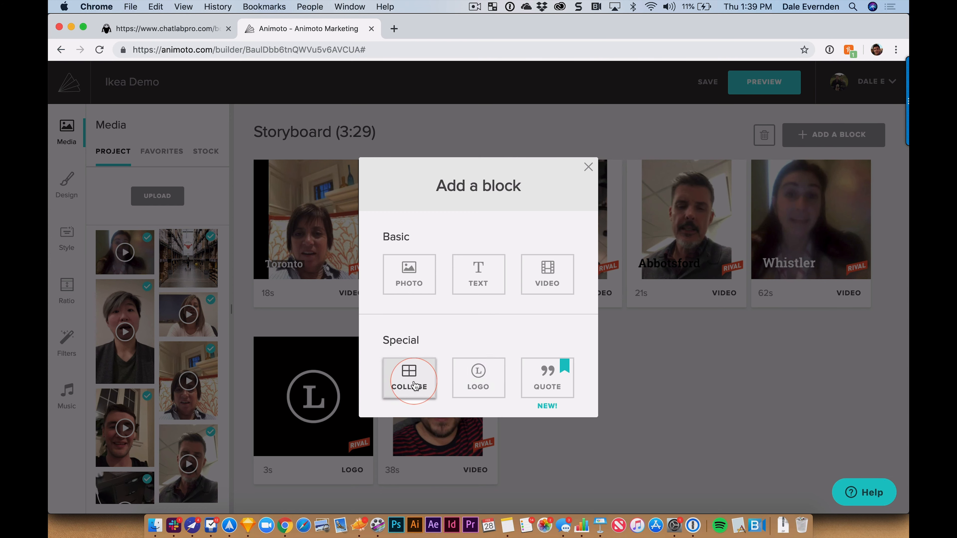
click(656, 467)
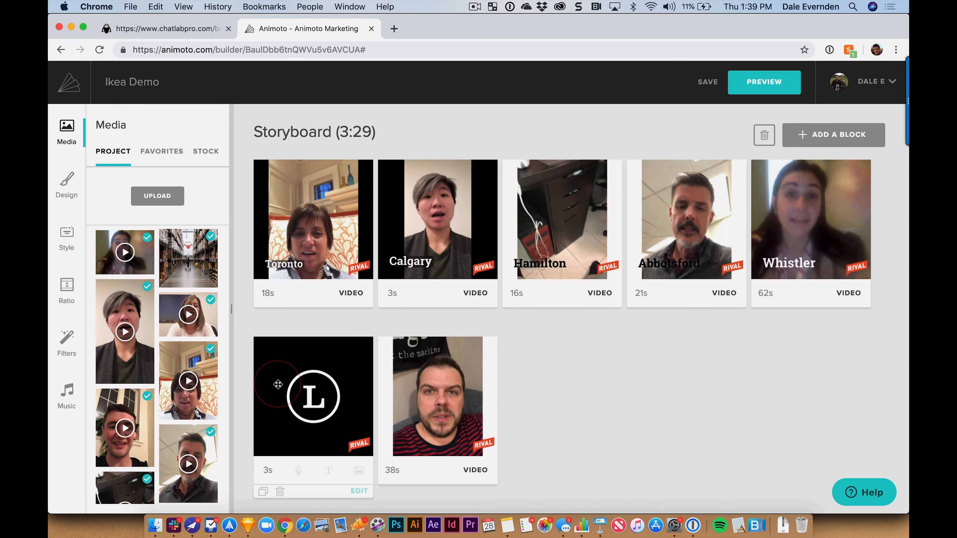
drag(302, 395, 506, 399)
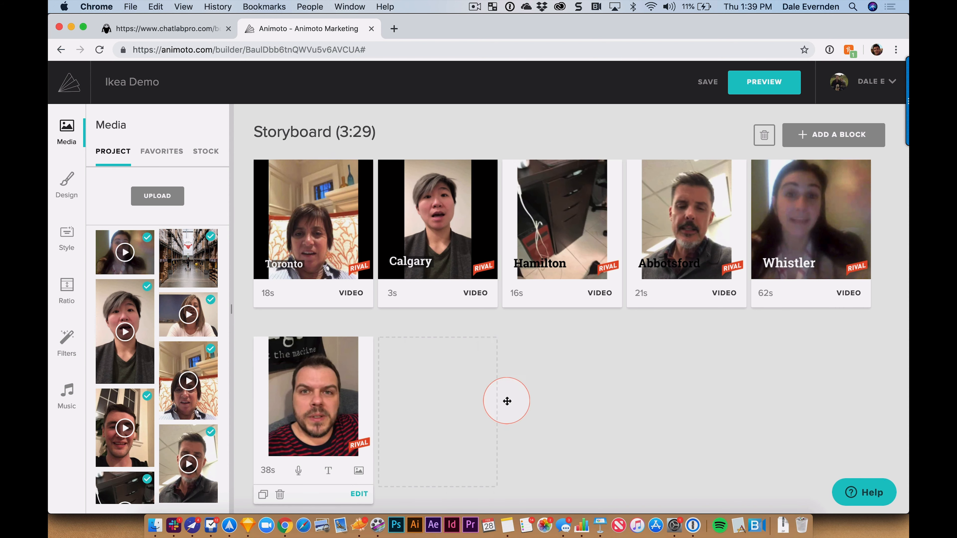
Step: Drop the RIVAL Technologies logo into the logo block and preview it
scroll(188, 377, down, 3)
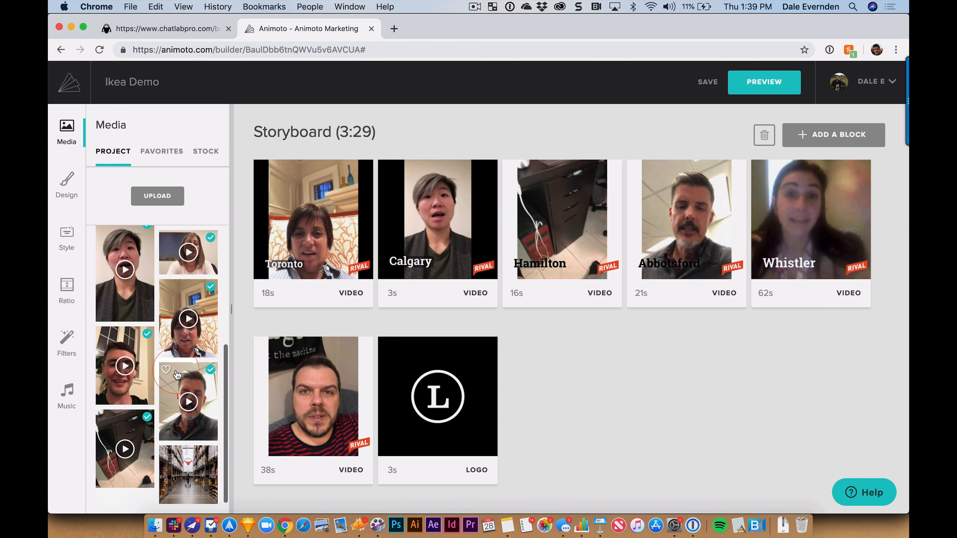
scroll(179, 358, up, 5)
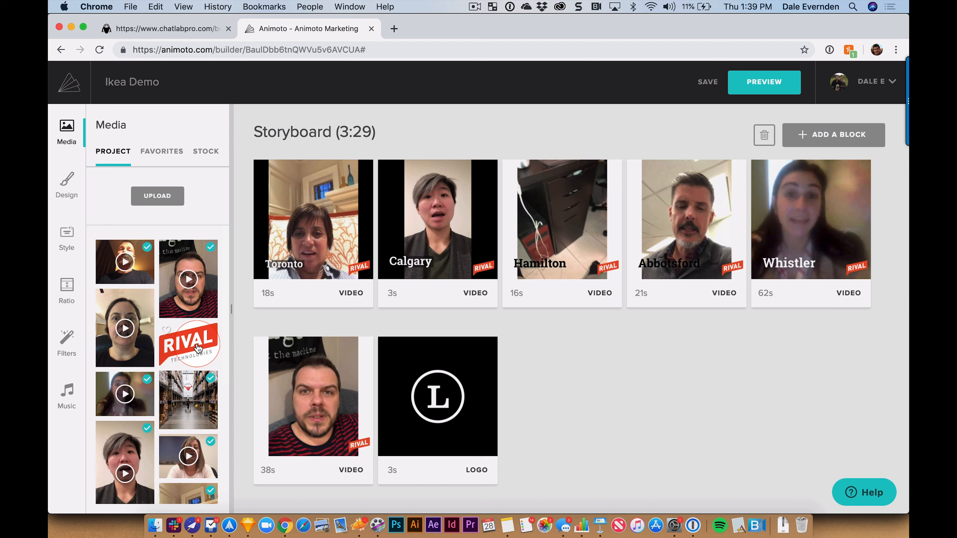
drag(199, 348, 436, 396)
click(706, 430)
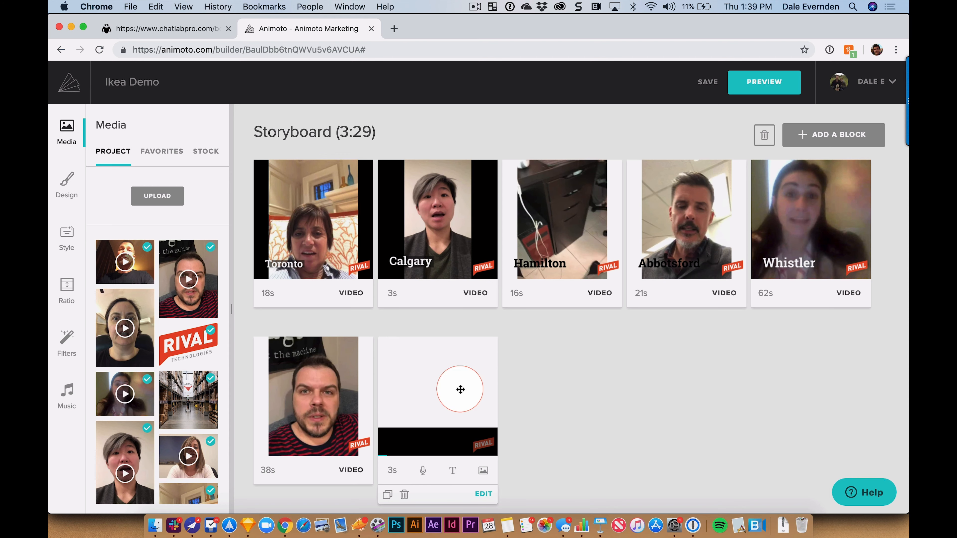
click(457, 397)
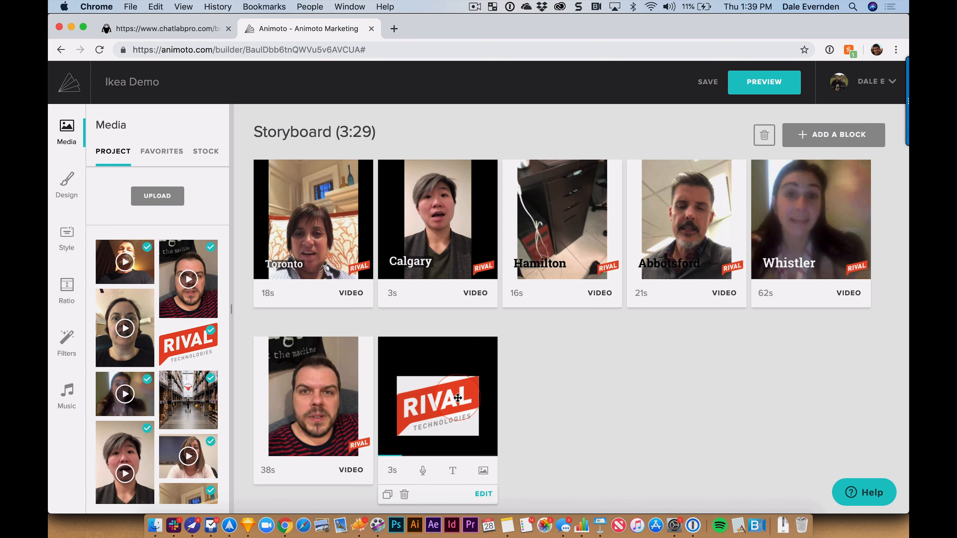
Step: Change the RIVAL logo block's background from black to white, after briefly trying mauve
click(482, 494)
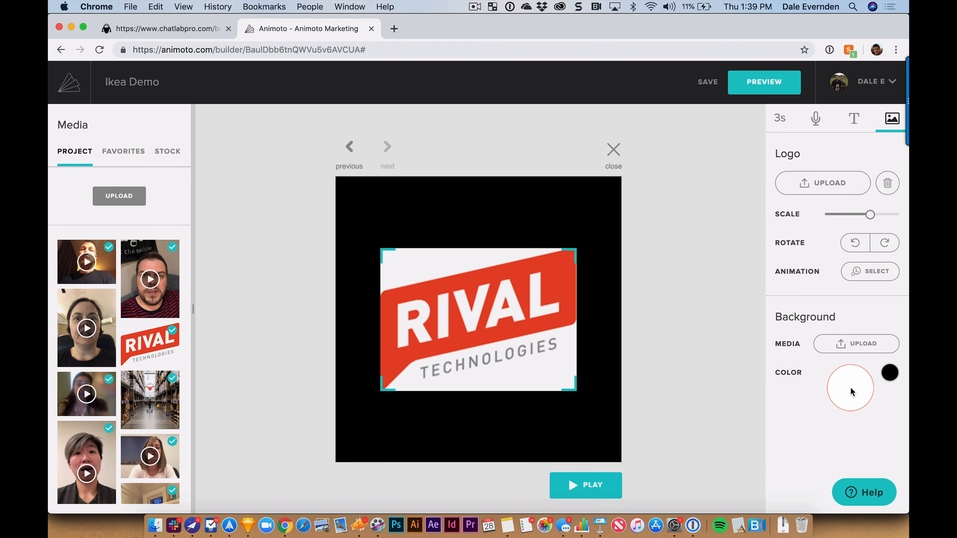
click(889, 372)
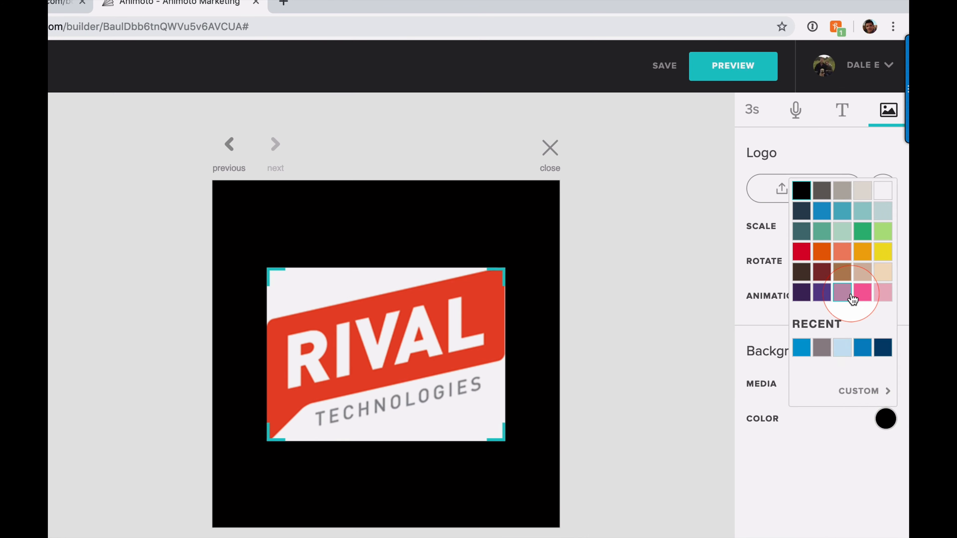
click(851, 296)
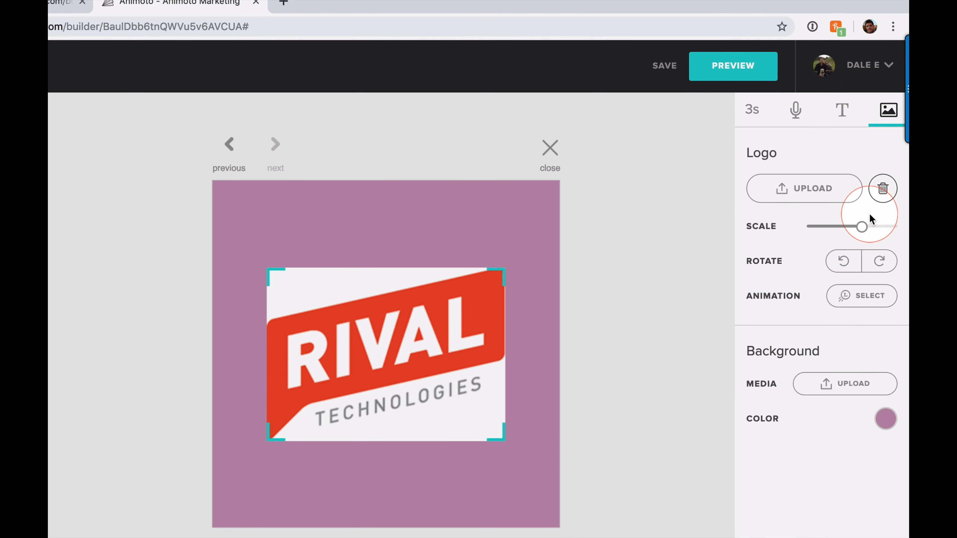
click(885, 416)
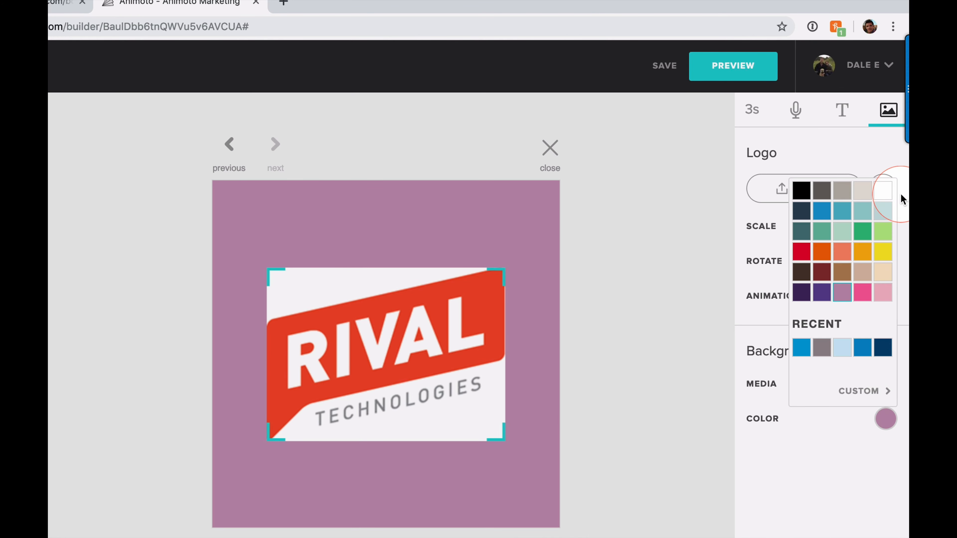
click(882, 197)
click(550, 148)
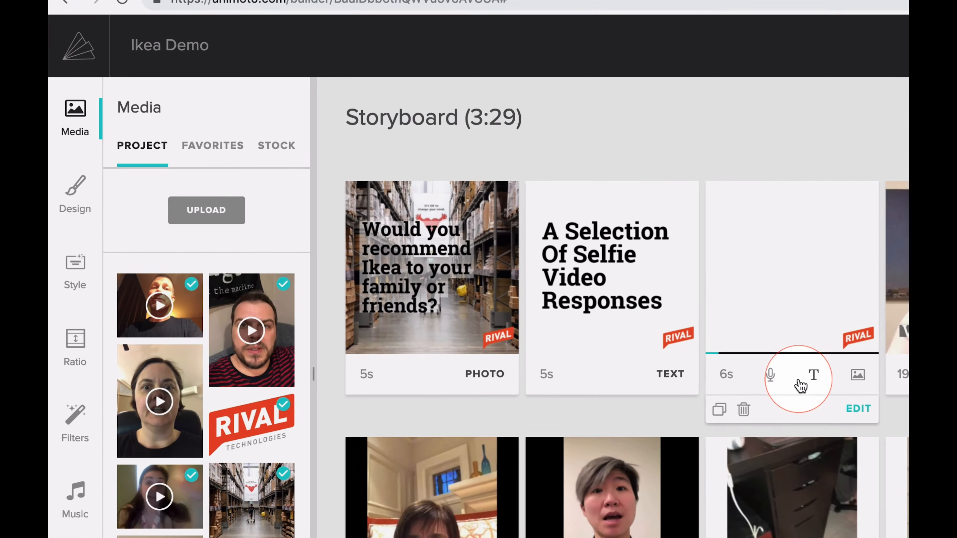
Step: In Design > Watermark, set the RIVAL watermark position to the bottom-right corner
click(75, 205)
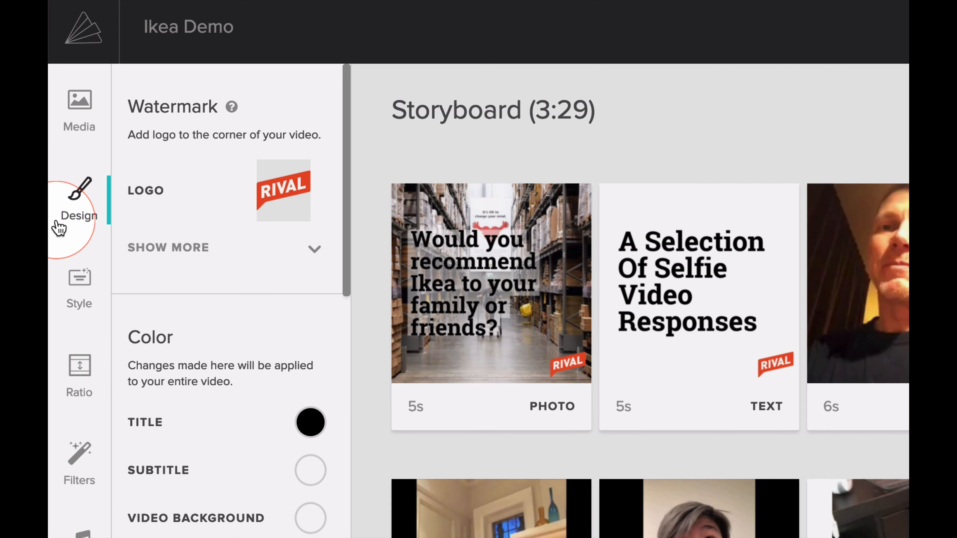
click(262, 208)
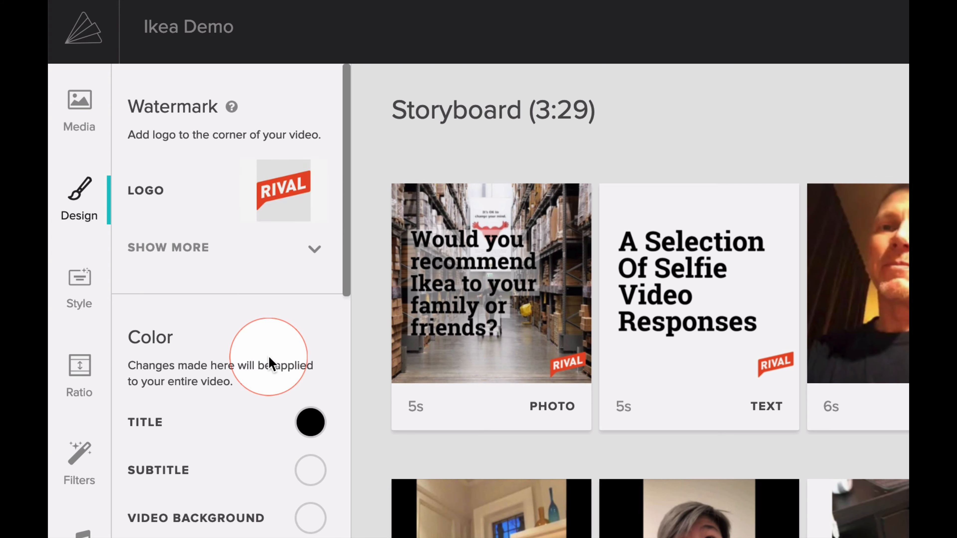
click(312, 250)
click(249, 251)
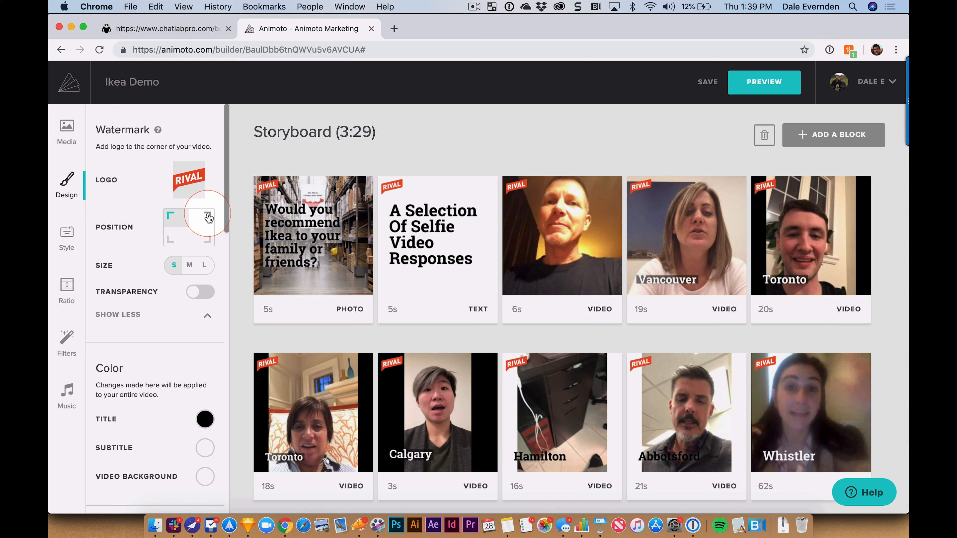
click(208, 217)
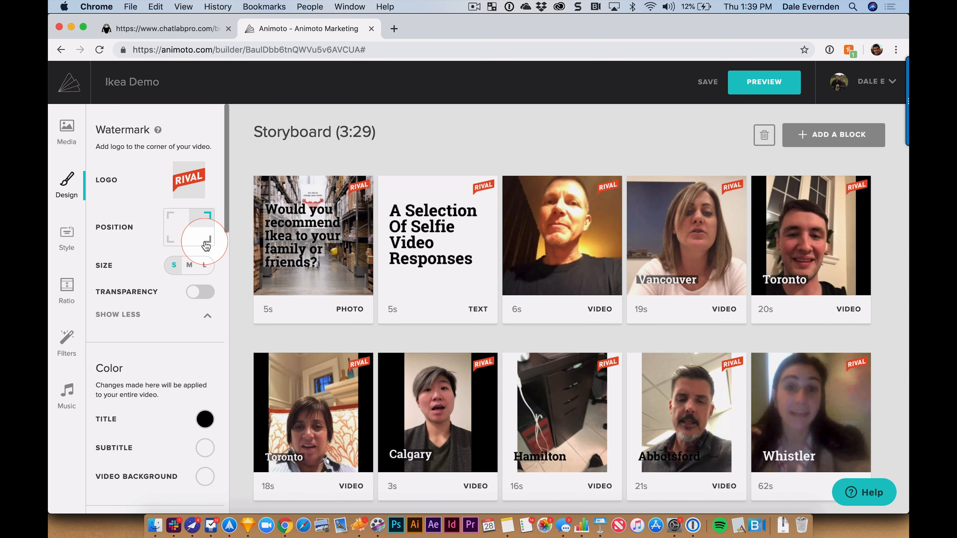
click(206, 245)
scroll(177, 335, down, 5)
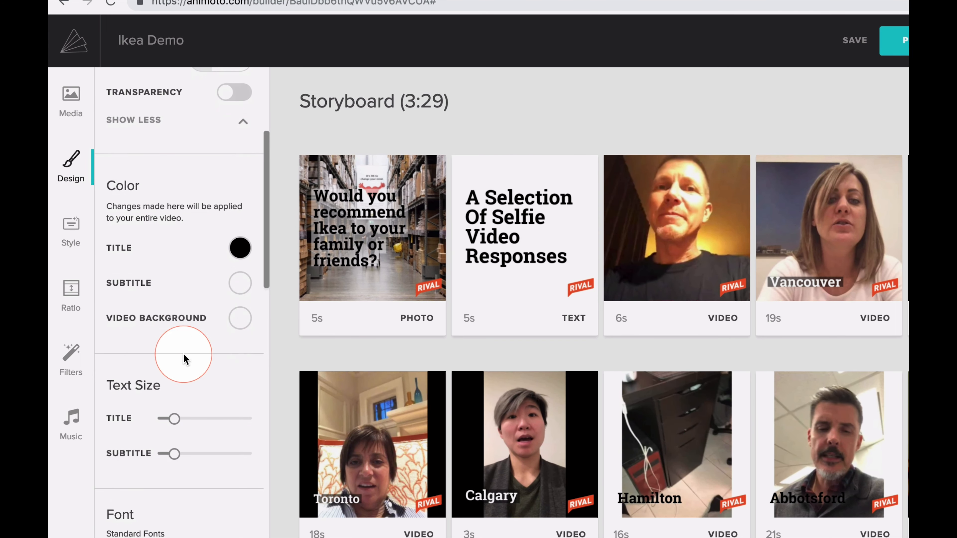
scroll(234, 356, down, 1)
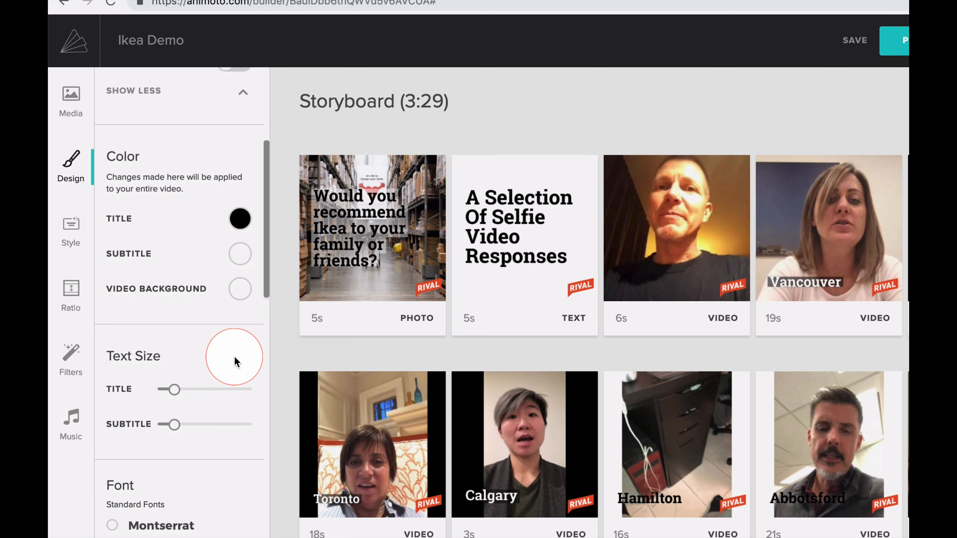
scroll(233, 356, down, 1)
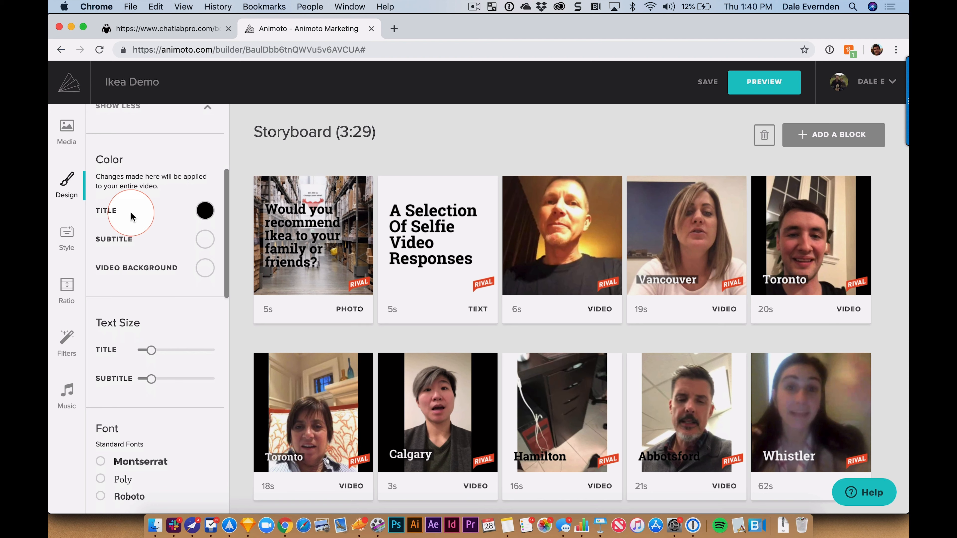
mouse_move(449, 293)
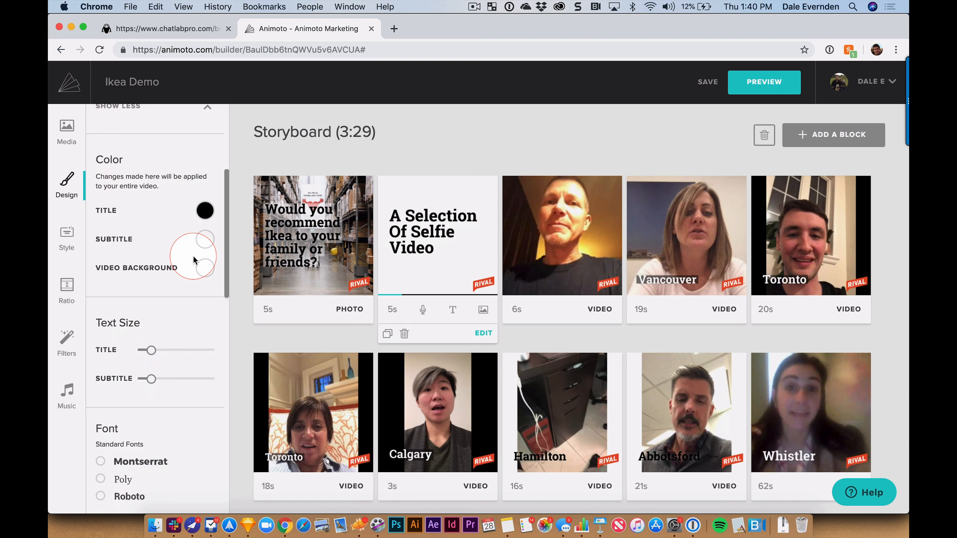
Step: Drag the Title text-size slider right to enlarge titles in every block
scroll(186, 343, down, 5)
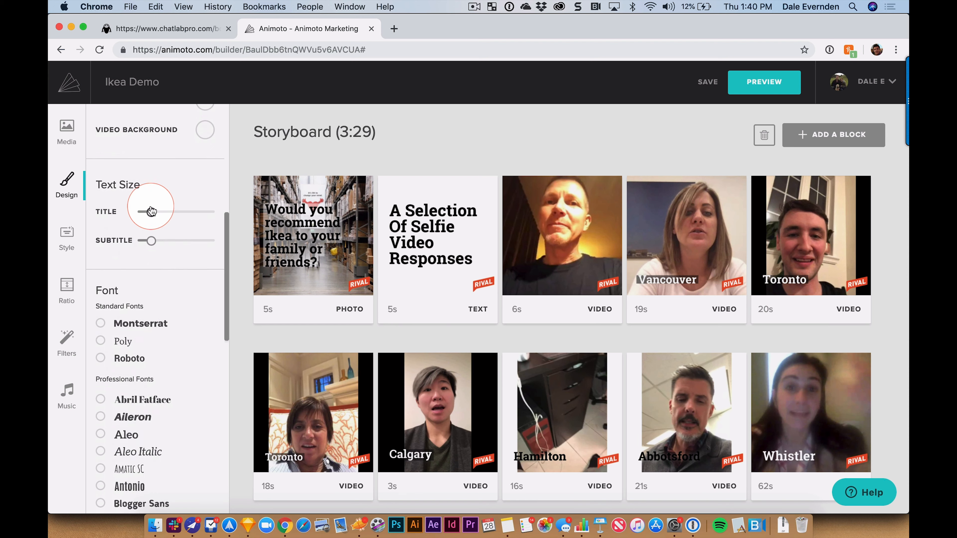
mouse_move(153, 214)
mouse_down()
mouse_move(175, 214)
mouse_move(165, 214)
mouse_up()
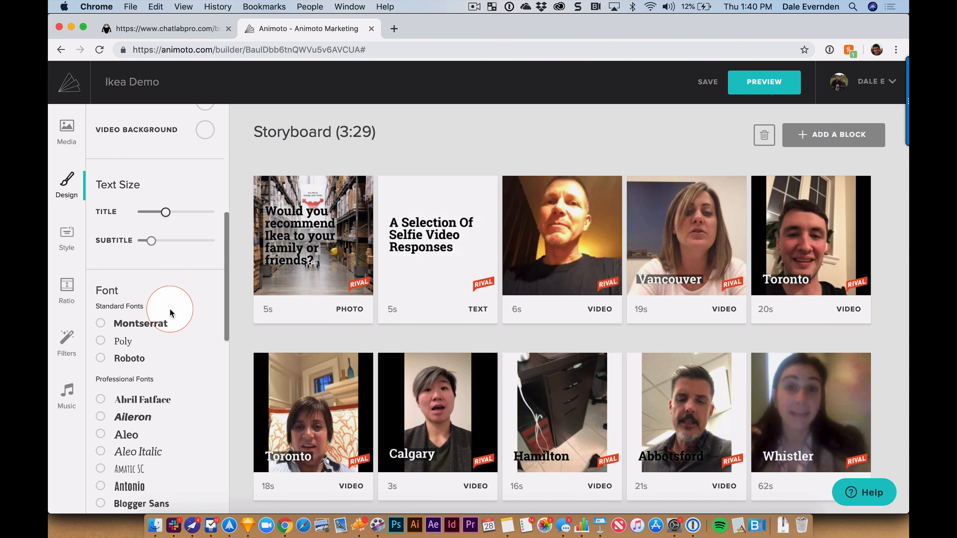
scroll(170, 313, down, 3)
scroll(171, 313, down, 5)
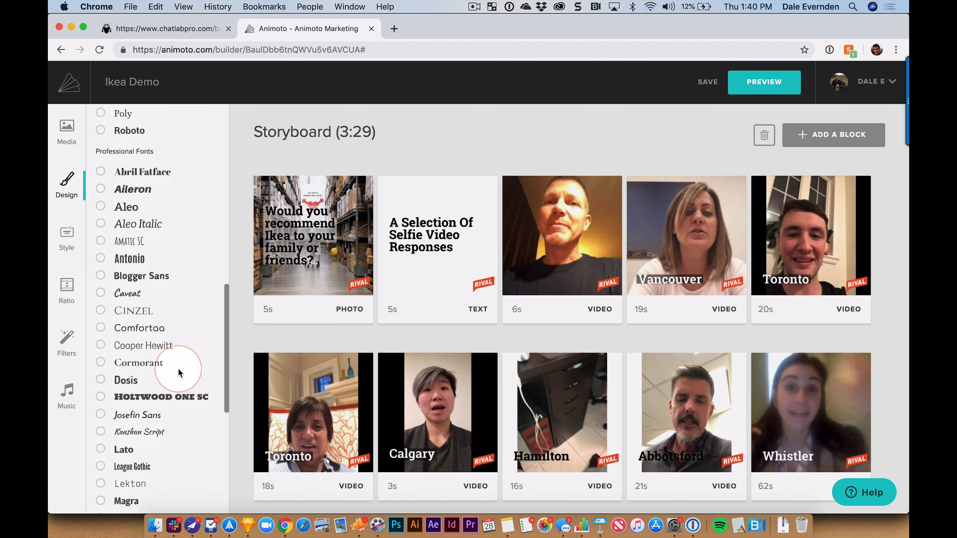
Step: Try Holtwood One SC, then set all titles in Raleway Light
scroll(180, 373, up, 2)
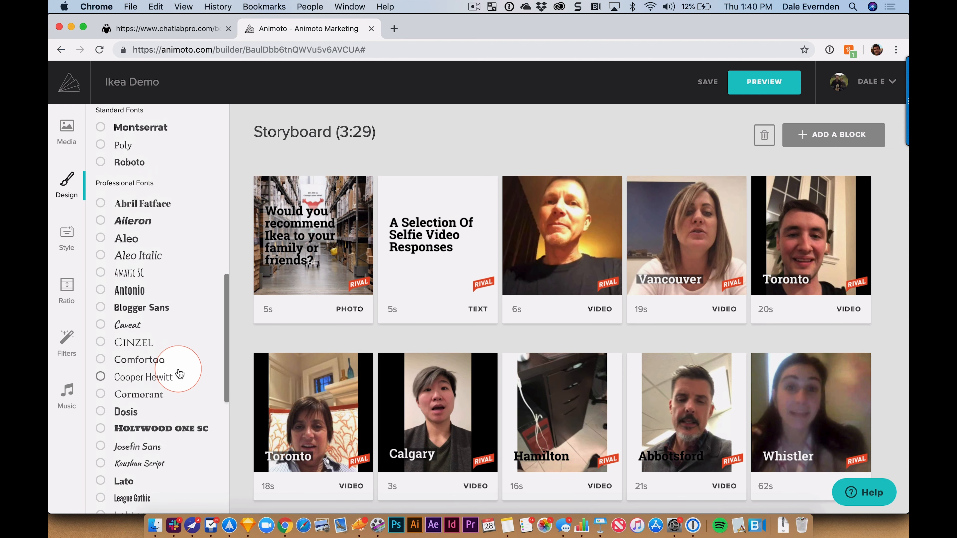
scroll(178, 372, down, 2)
scroll(179, 372, down, 1)
click(101, 359)
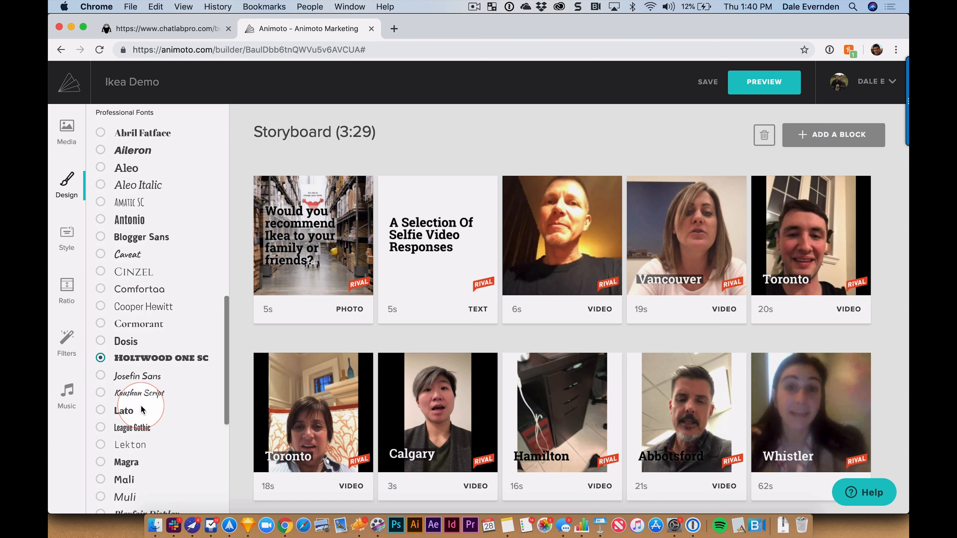
scroll(147, 366, down, 5)
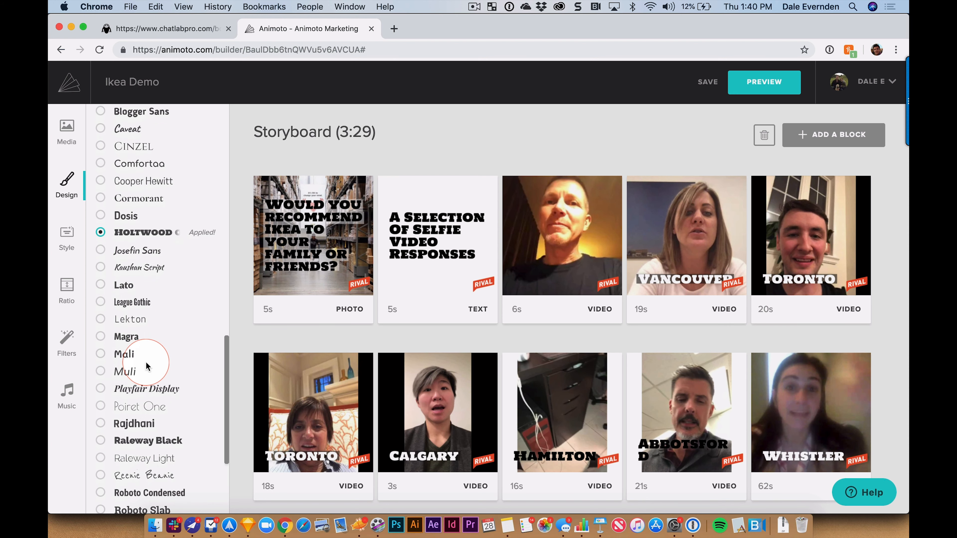
scroll(109, 425, down, 2)
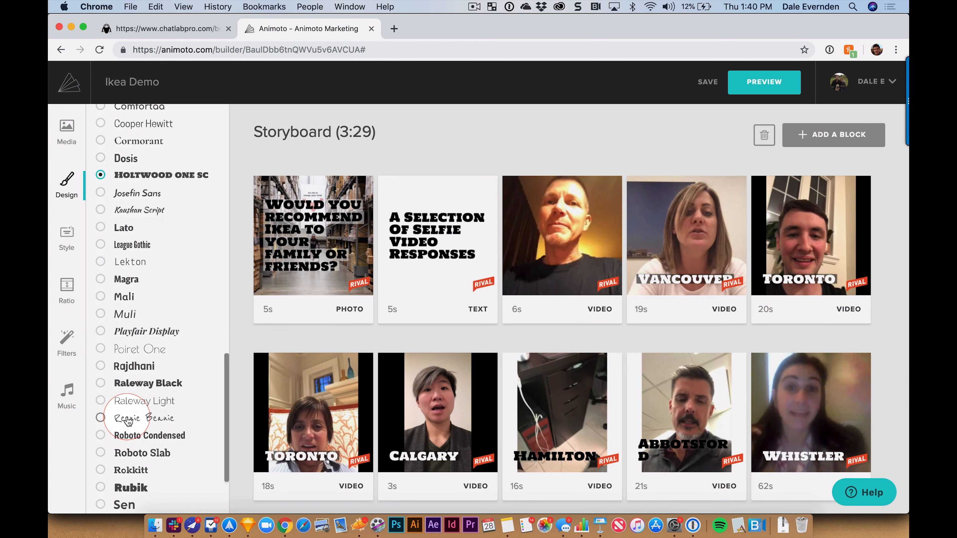
click(101, 401)
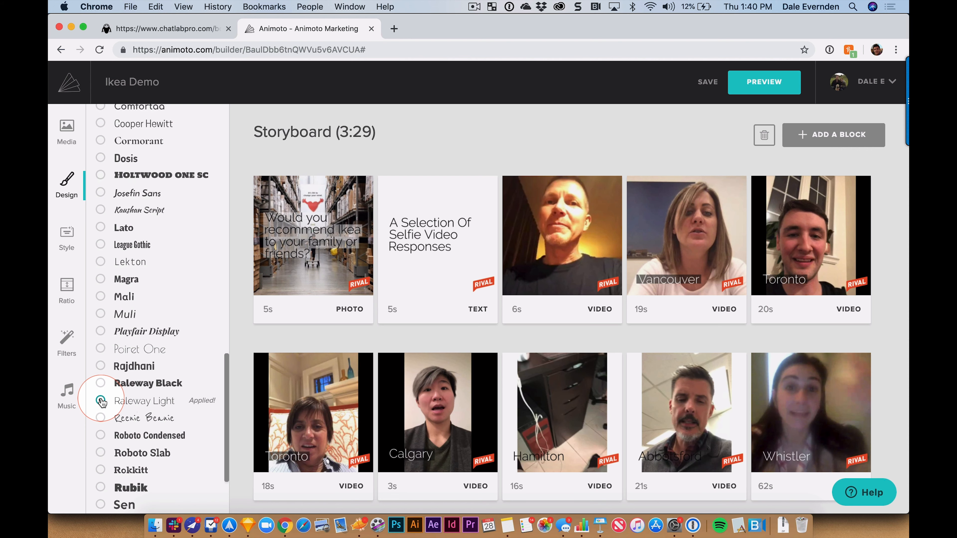
scroll(113, 358, up, 14)
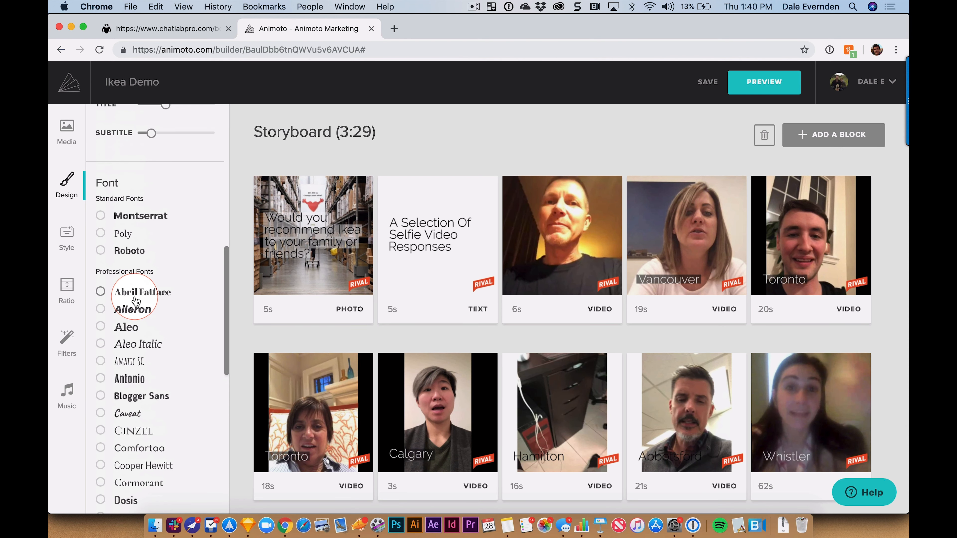
Step: Switch all titles to Montserrat under Standard Fonts and preview the Ikea Demo video
click(100, 215)
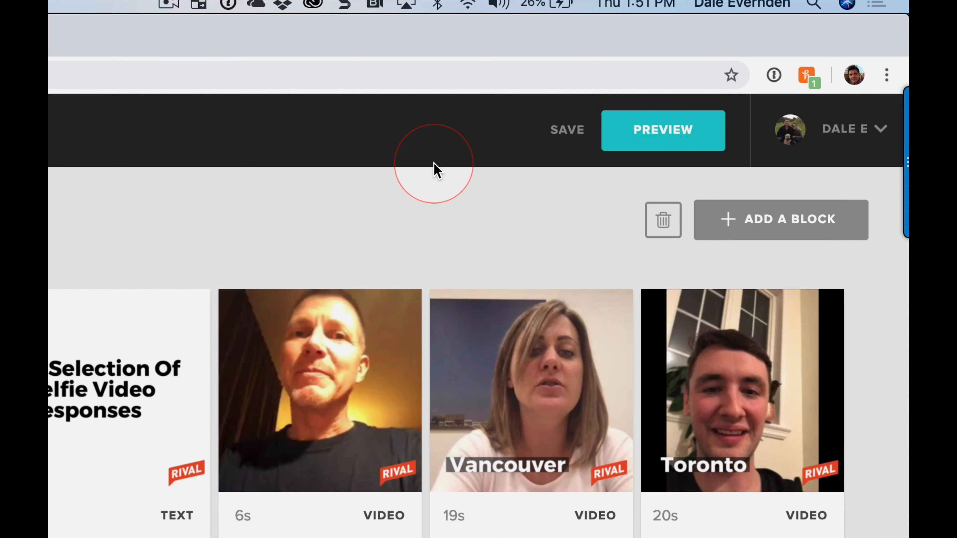
click(669, 137)
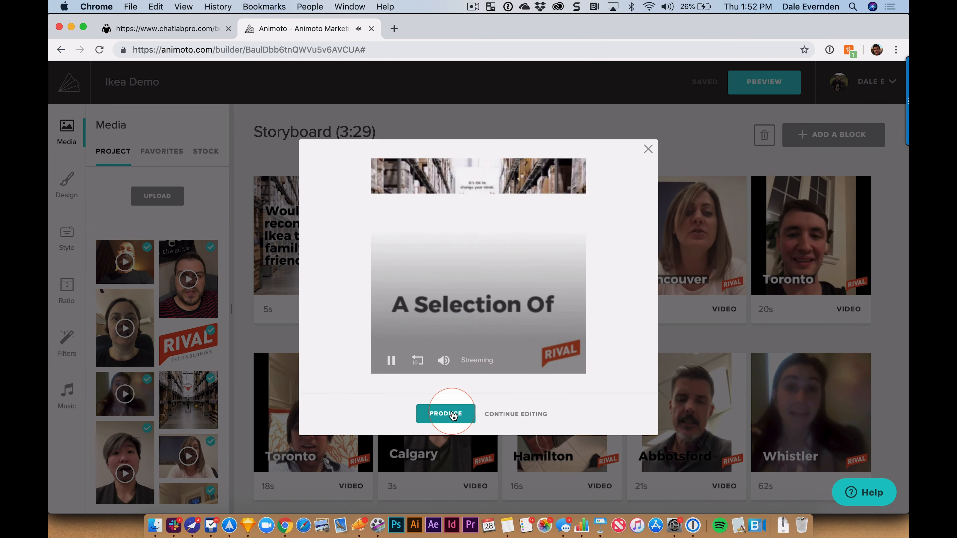
Step: Produce the video titled 'Ikea Demo' to render 360, 480, 720 and 1080 versions
click(453, 415)
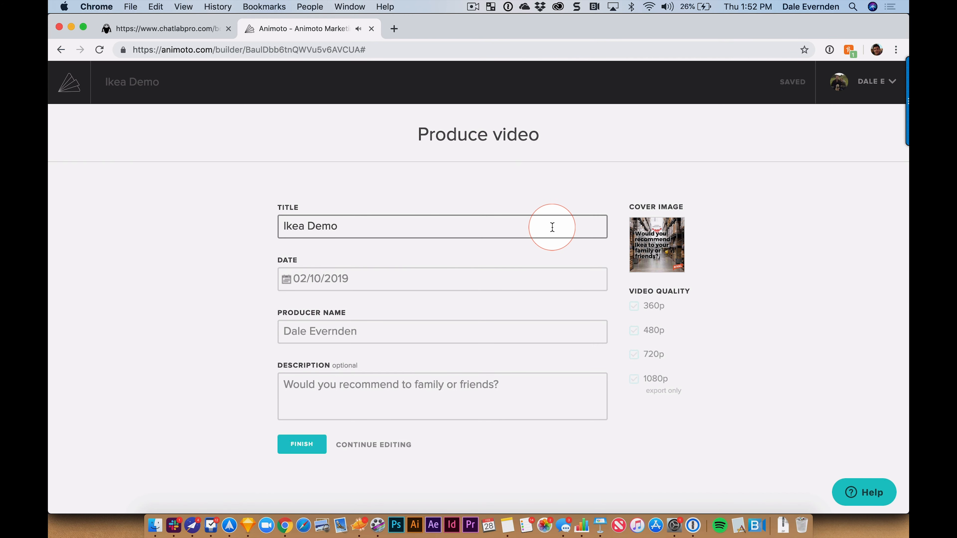
click(117, 241)
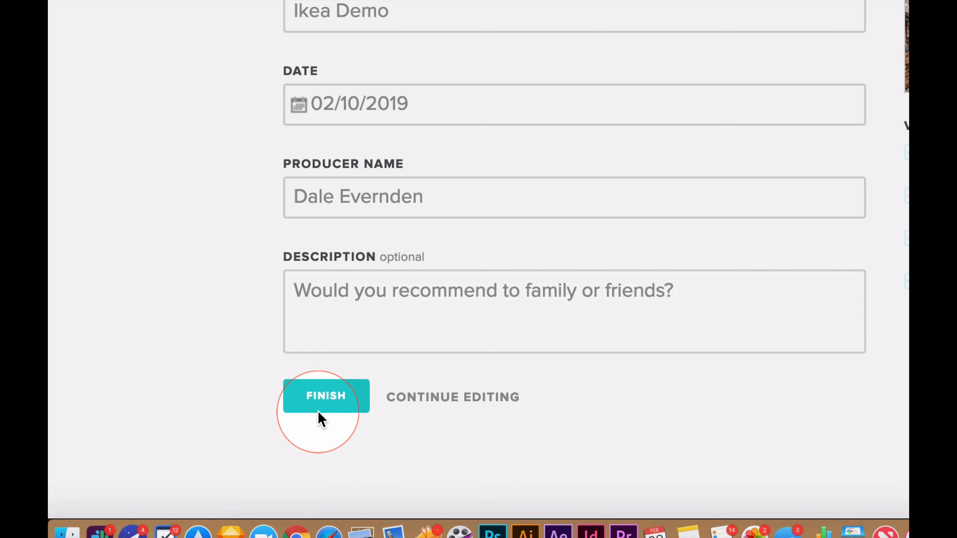
click(315, 399)
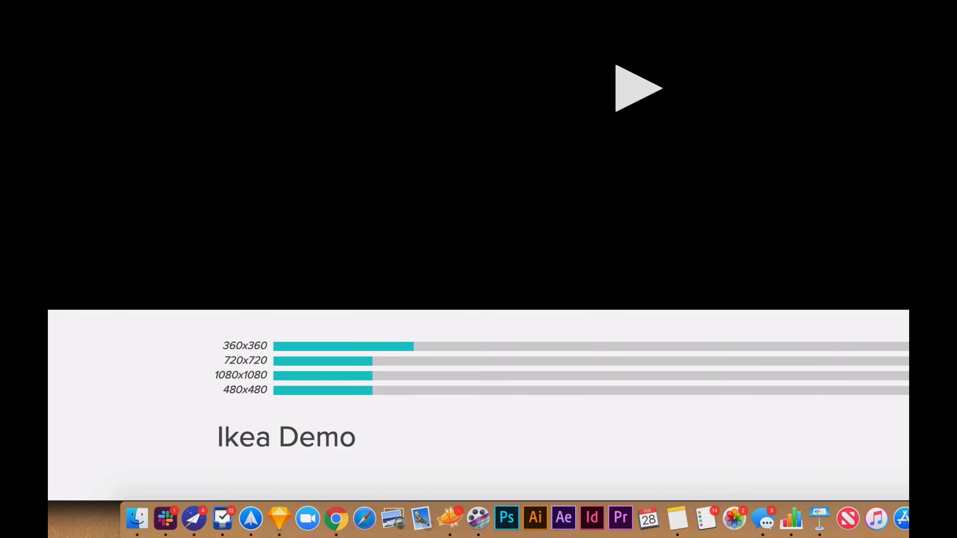
Step: From the Download tab of the Share options, open the 480 x 480 MP4 in a new tab
scroll(478, 264, down, 3)
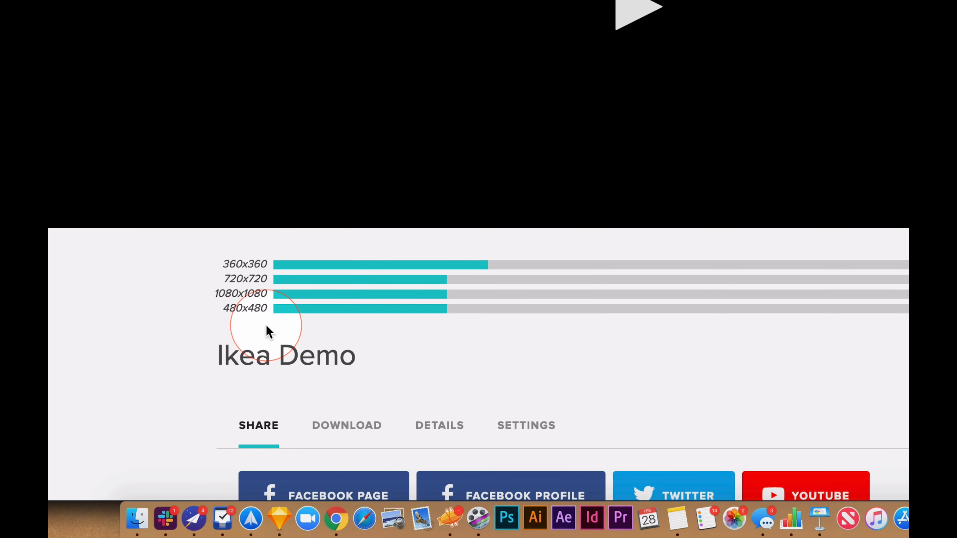
scroll(124, 325, down, 5)
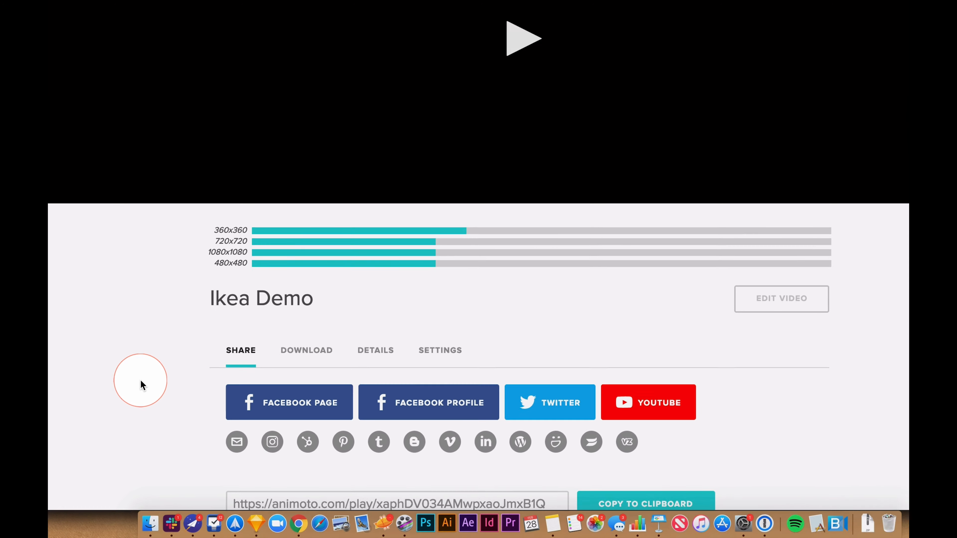
scroll(123, 328, down, 2)
scroll(147, 404, down, 1)
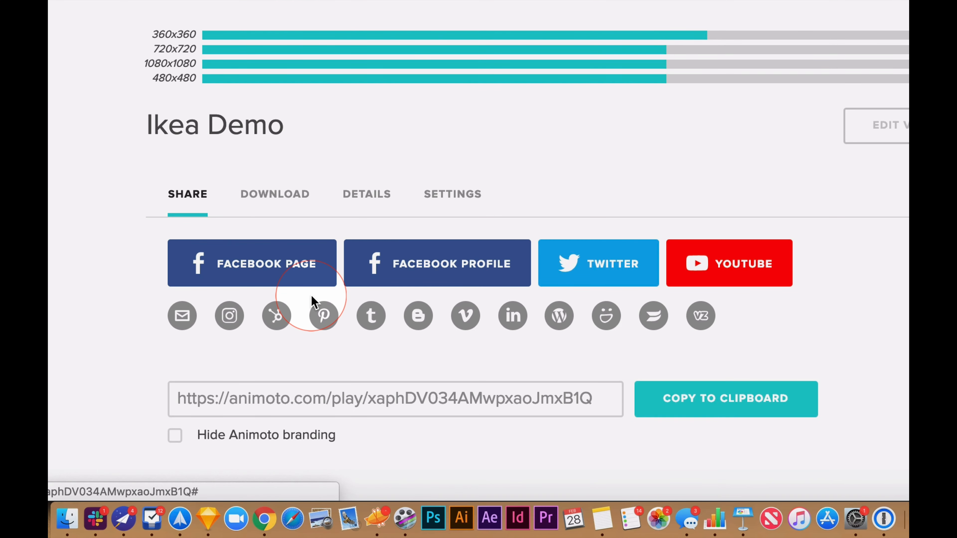
scroll(314, 301, down, 3)
scroll(100, 274, down, 4)
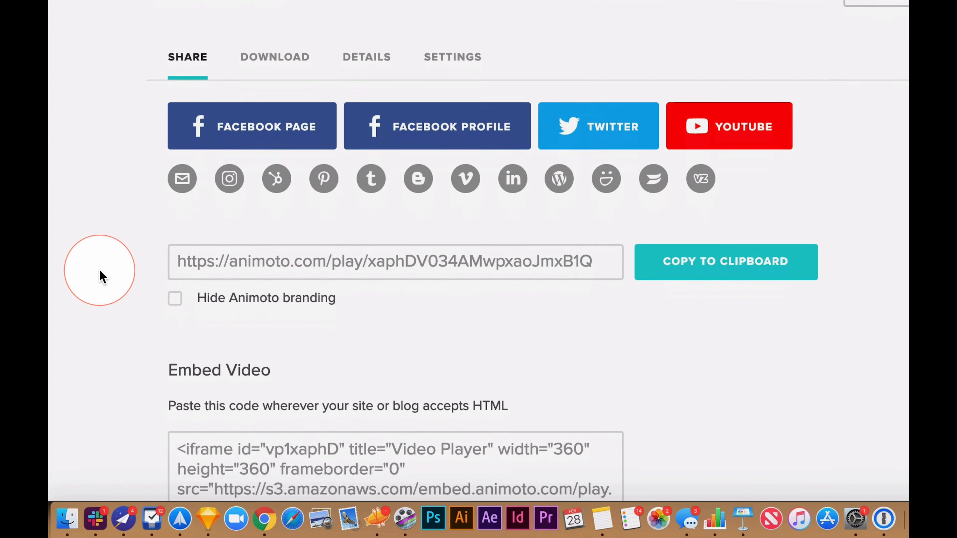
scroll(100, 273, down, 4)
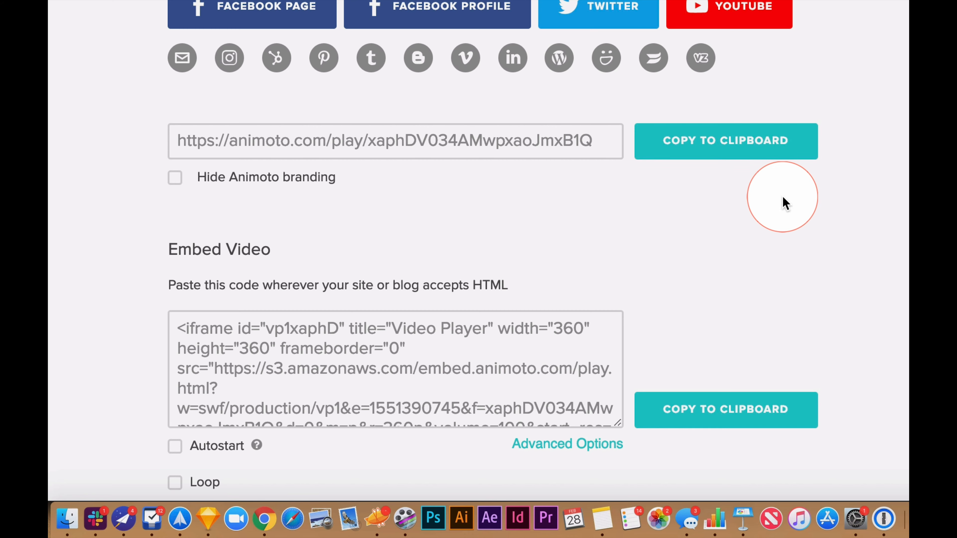
scroll(785, 203, down, 3)
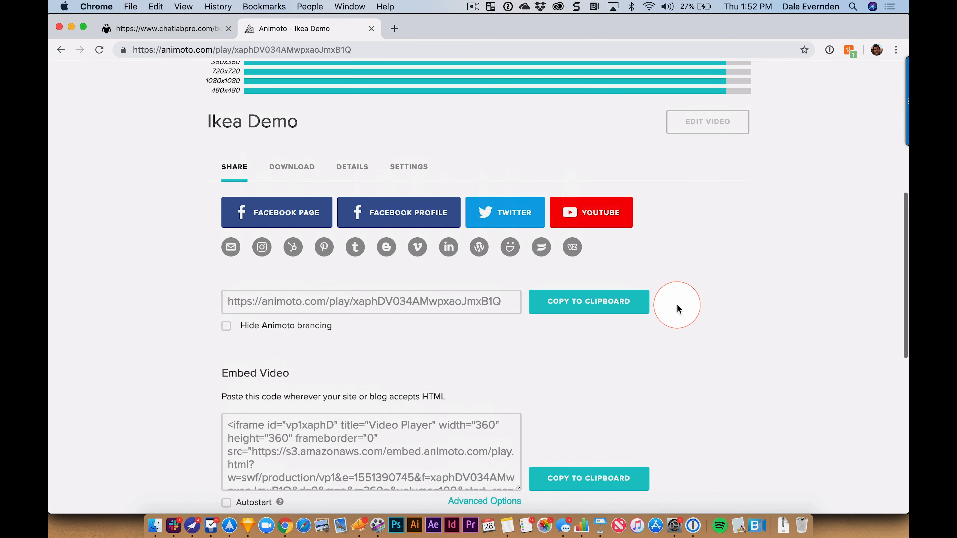
scroll(678, 309, up, 1)
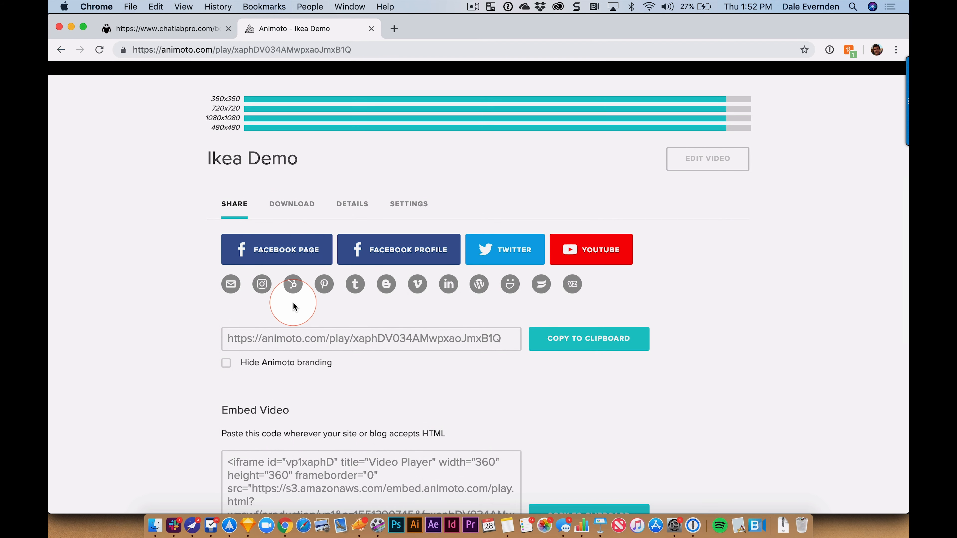
click(279, 207)
scroll(785, 320, up, 2)
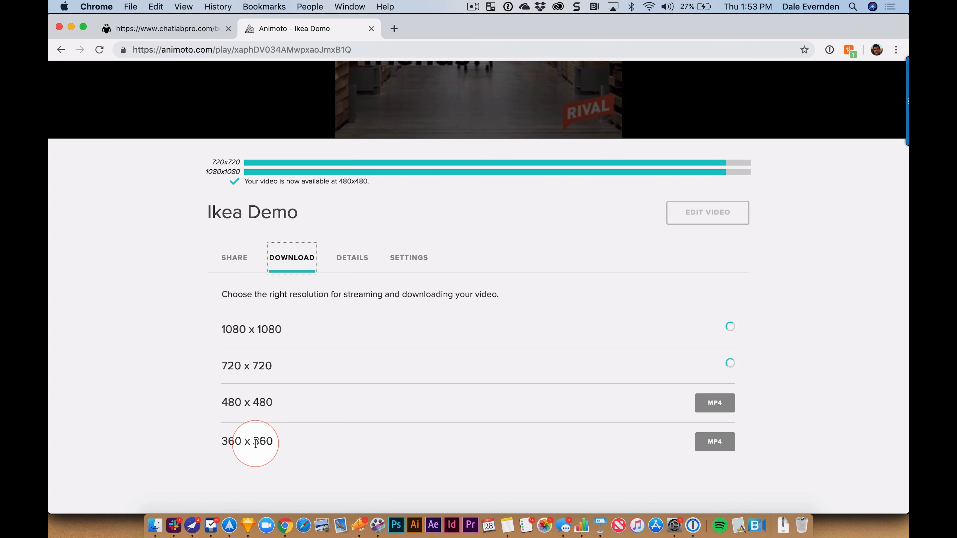
click(715, 403)
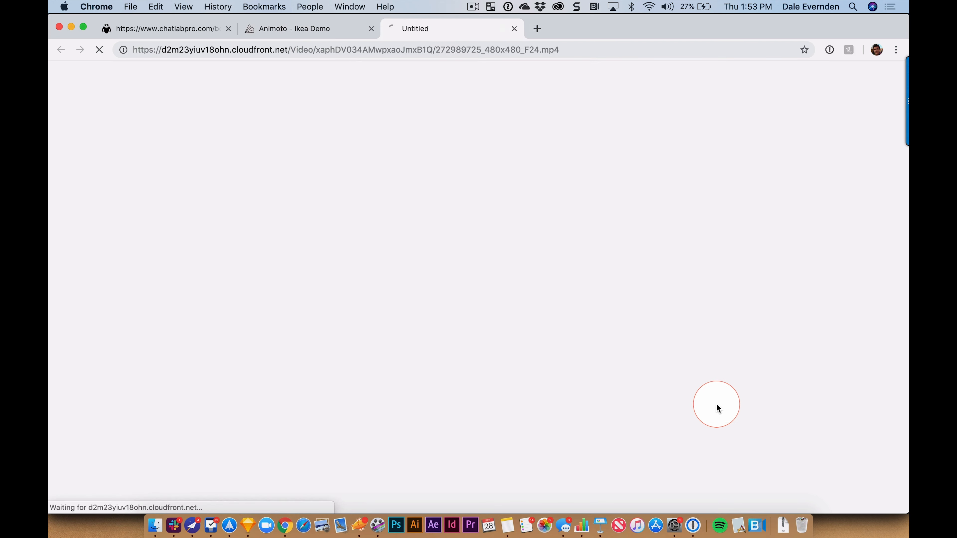